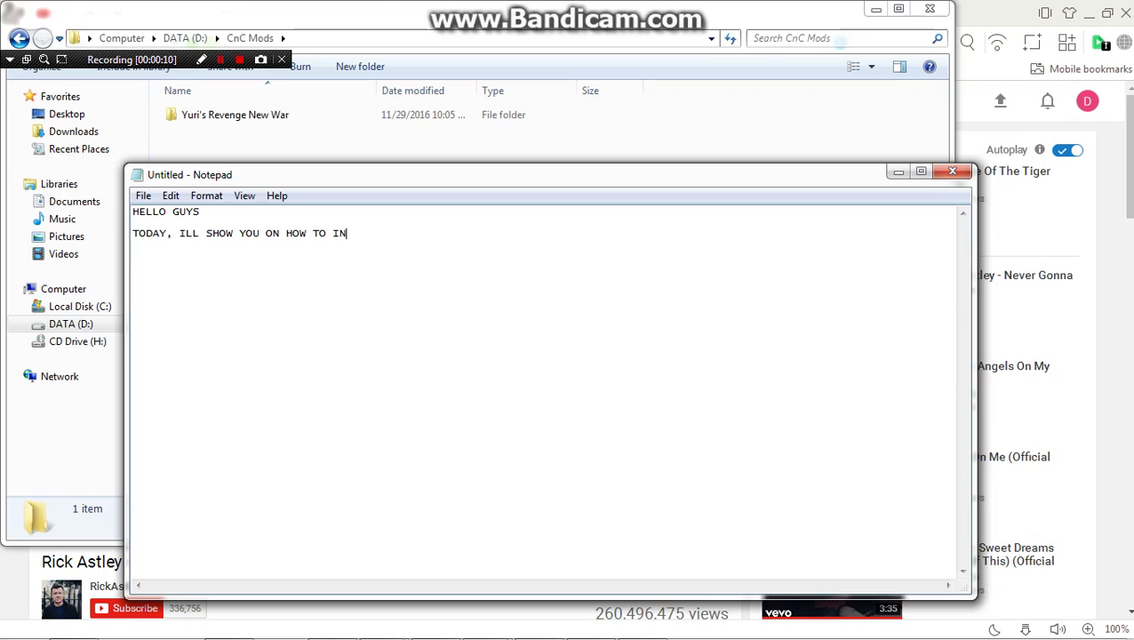
Finish the note line "TODAY, ILL SHOW YOU ON HOW TO INSTALL YURI'S REVENGE NEW WAR PROPERLY" and clear the note
type("STALL YURI'S REVE")
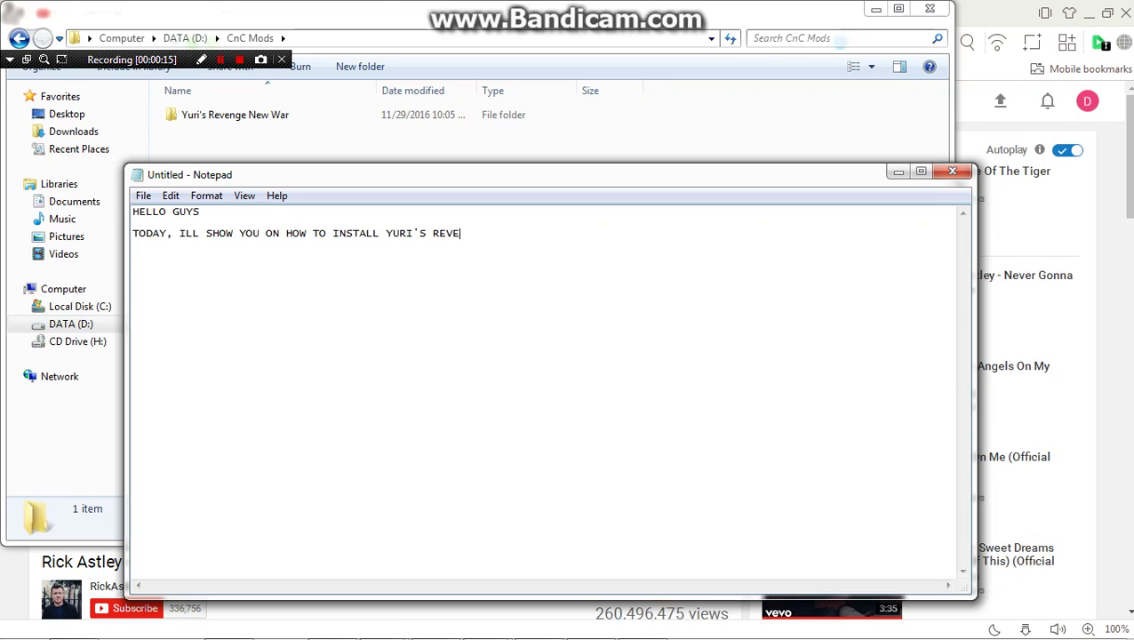
type("NGE NEW WAR PROPERLY")
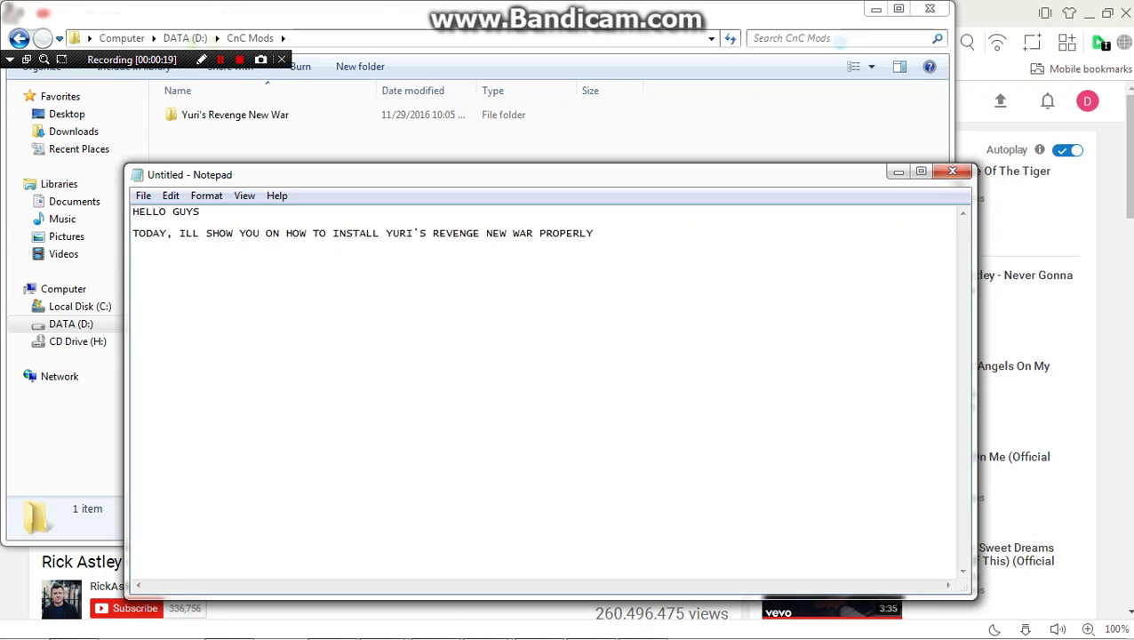
key("ctrl+a")
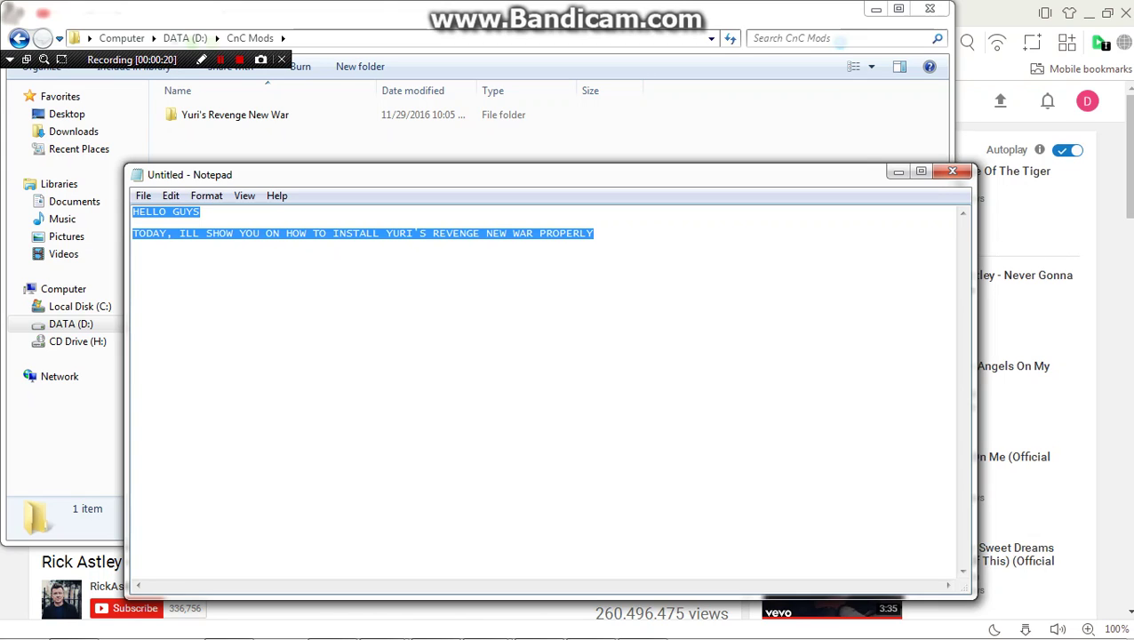
key("BackSpace")
Open the Yuri's Revenge New War folder in CnC Mods and look through its files
double_click(235, 115)
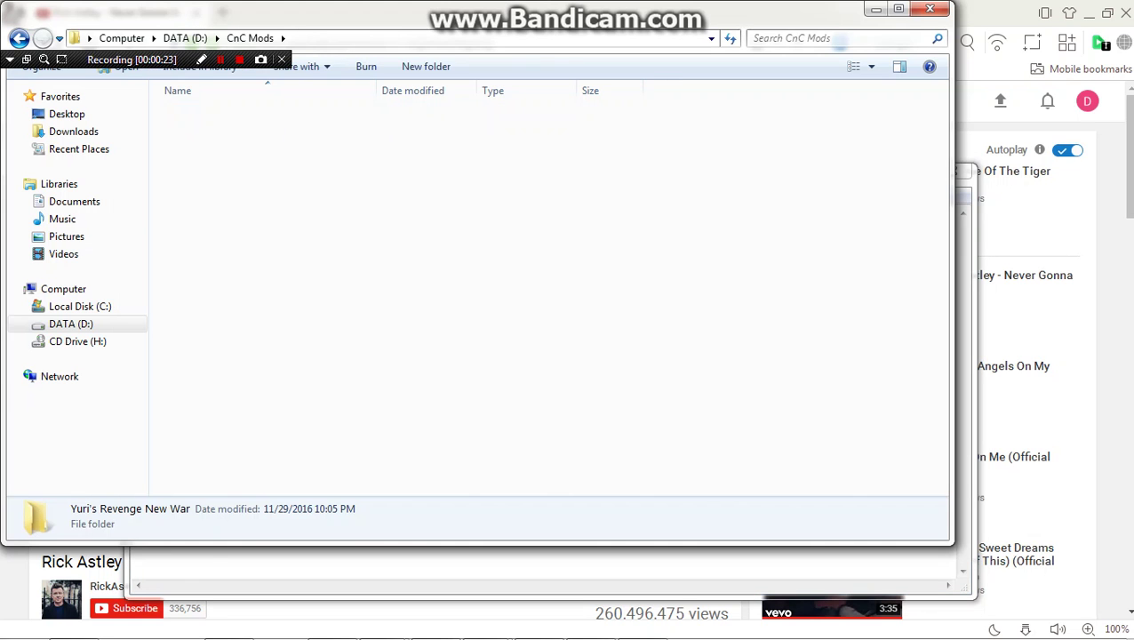
scroll(231, 206, "down", 3)
scroll(231, 206, "down", 14)
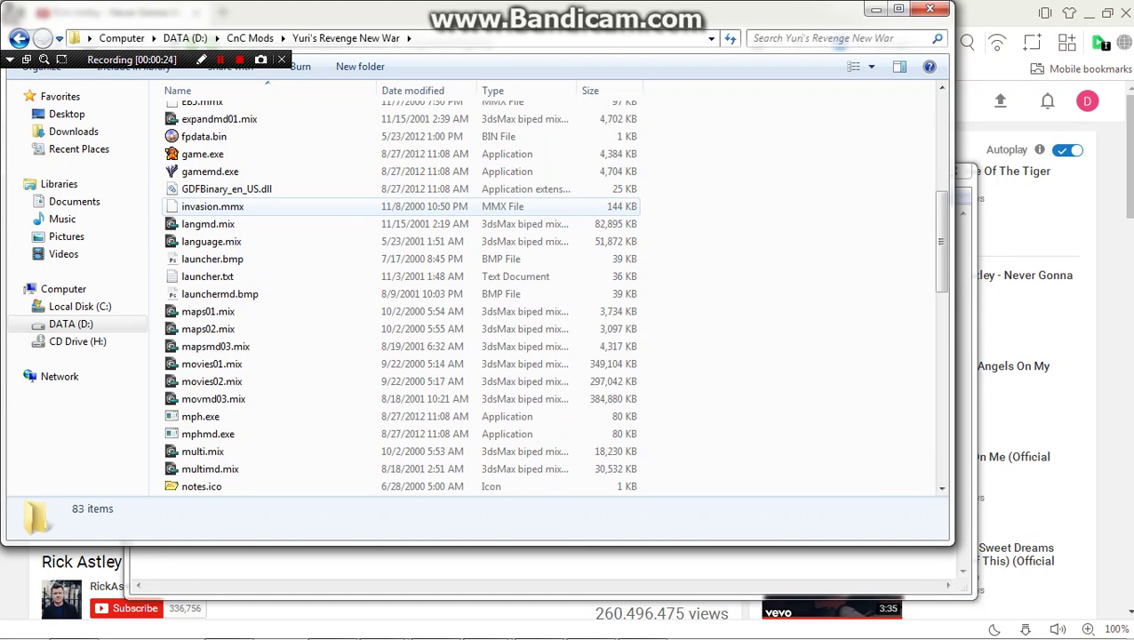
scroll(400, 293, "up", 15)
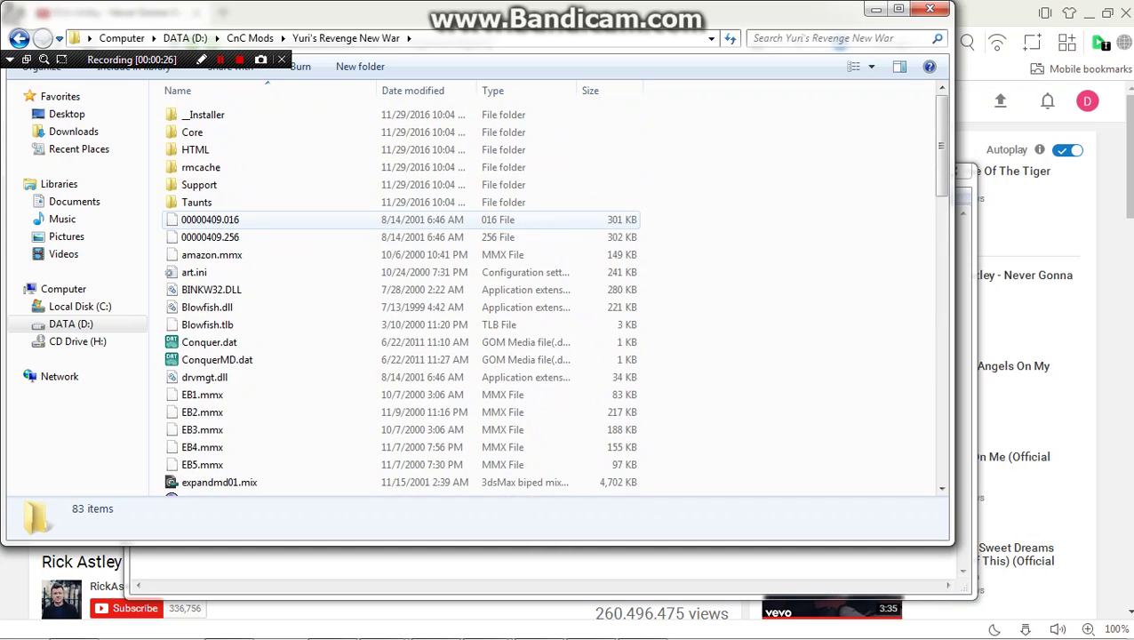
Switch to Notepad, write "THIS IS YURI'S REVENGE FROM THE ORIGIN, I COPIED AND PASTED IT FROM THE ORIGINAL", and clear the note
key("alt+Tab")
type("TH")
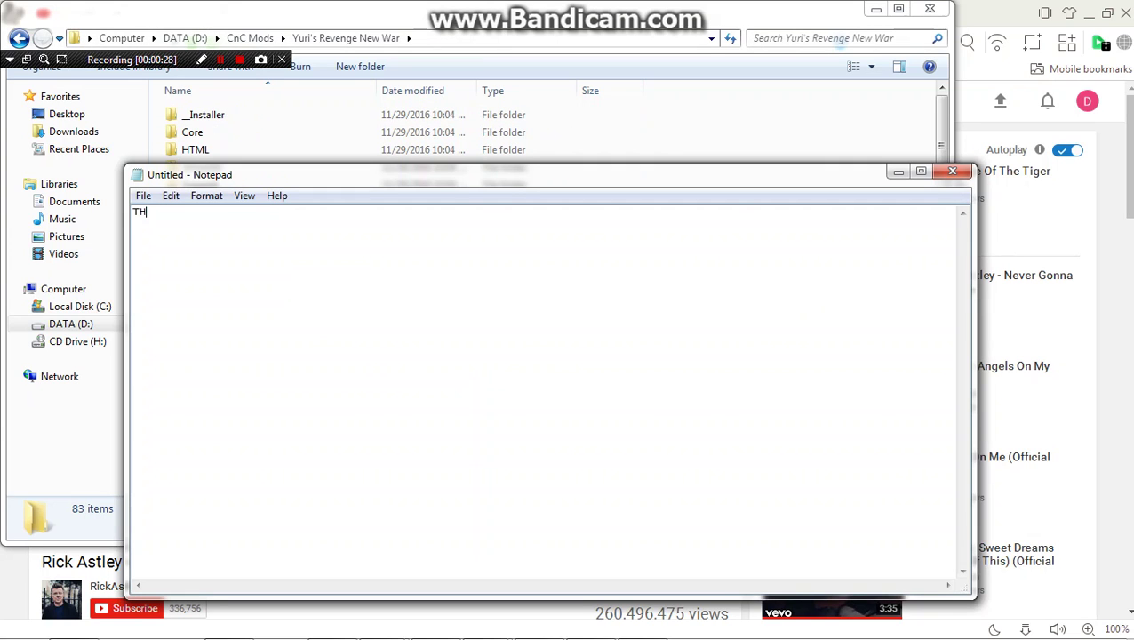
type("IS IS YURI ")
type("S REVENGE FROM THE")
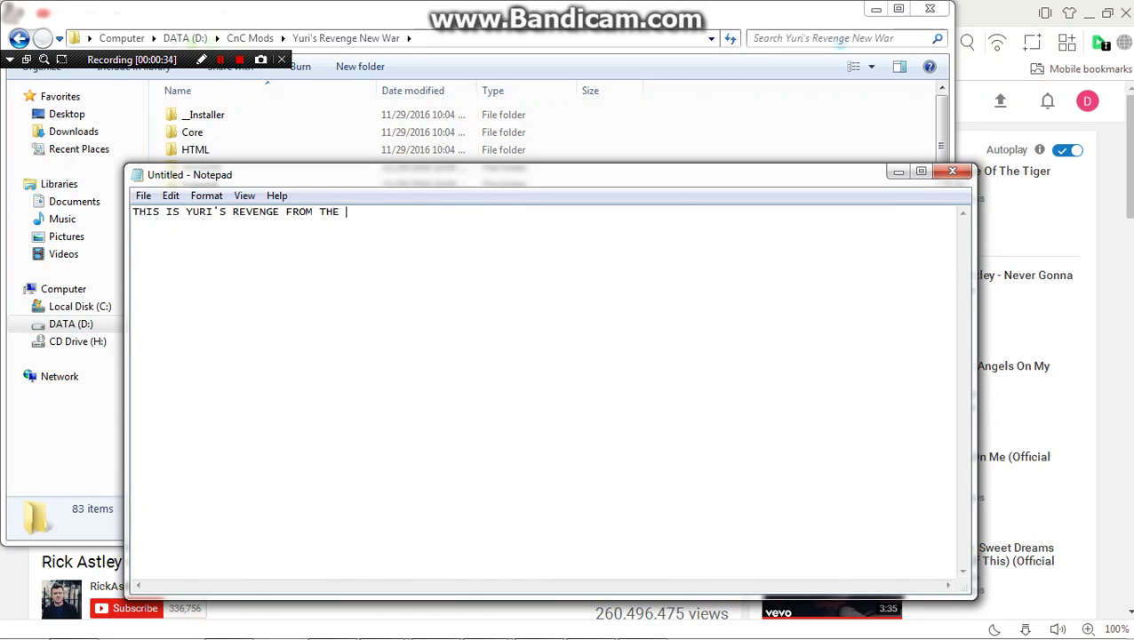
type(" ORIGIN, I COPIED AND AP")
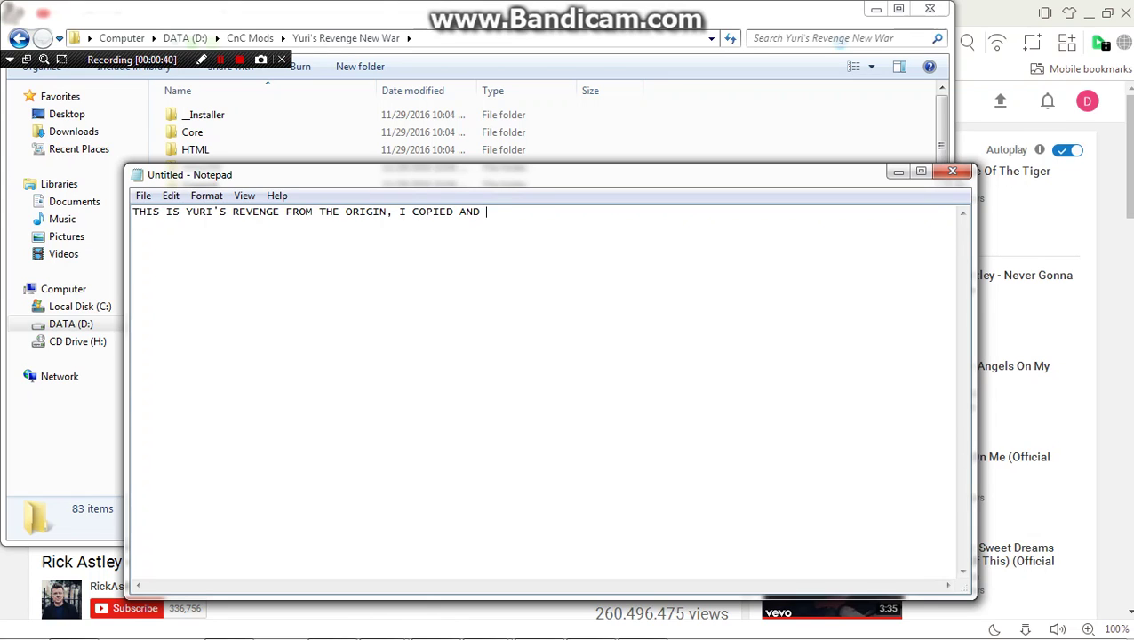
key("BackSpace")
key("BackSpace")
type("PASTED IT FROM THE ORIGINAL")
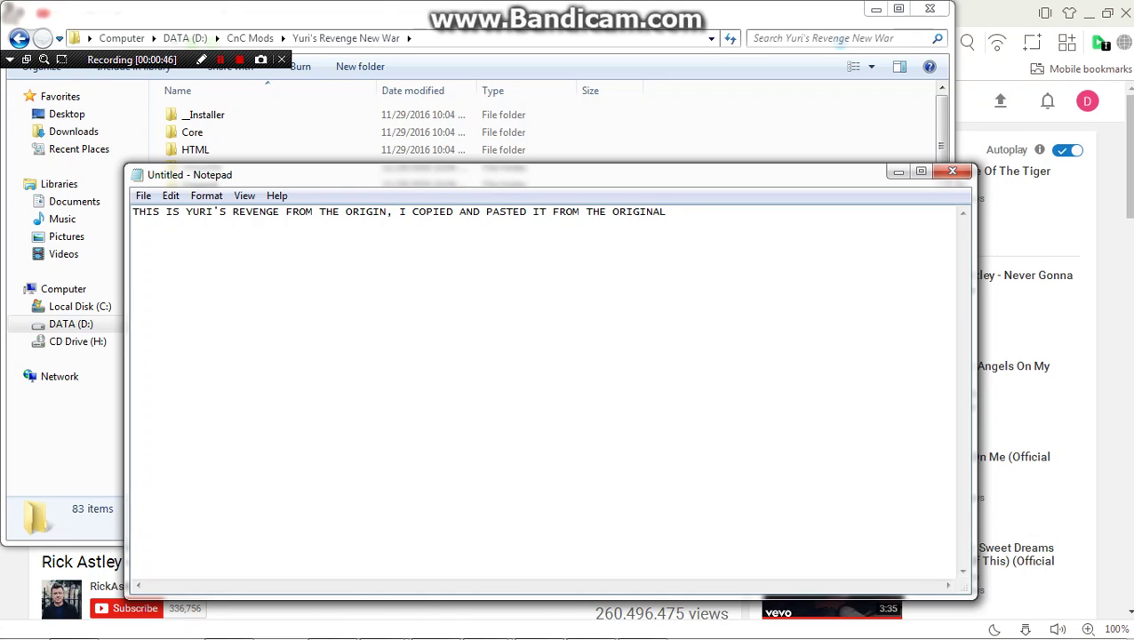
key("ctrl+a")
key("BackSpace")
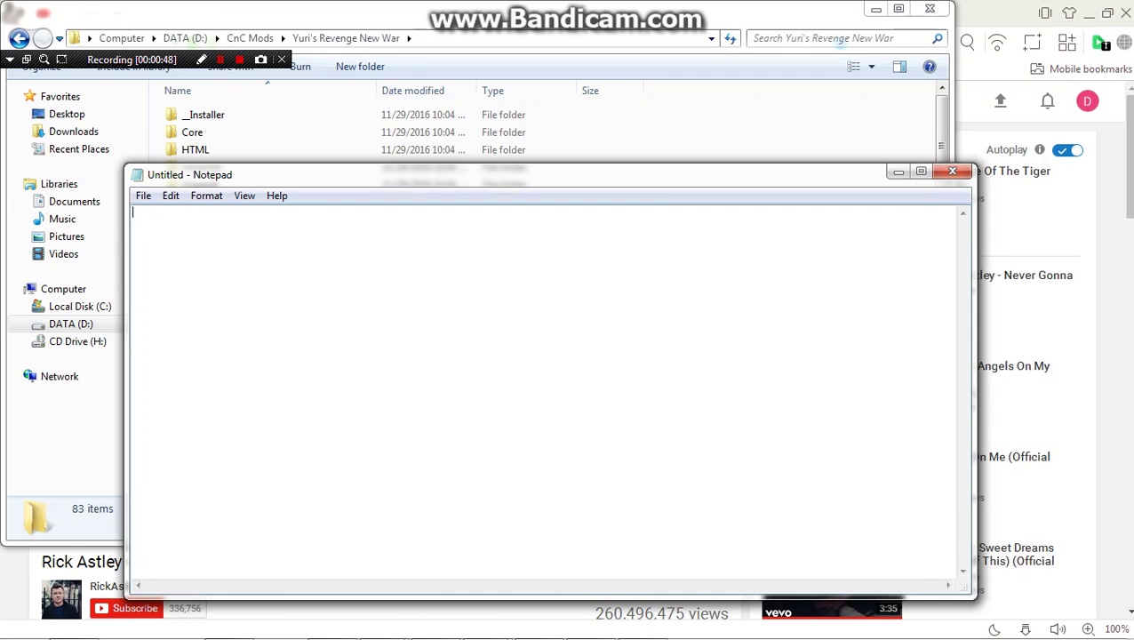
key("alt+Tab")
key("space")
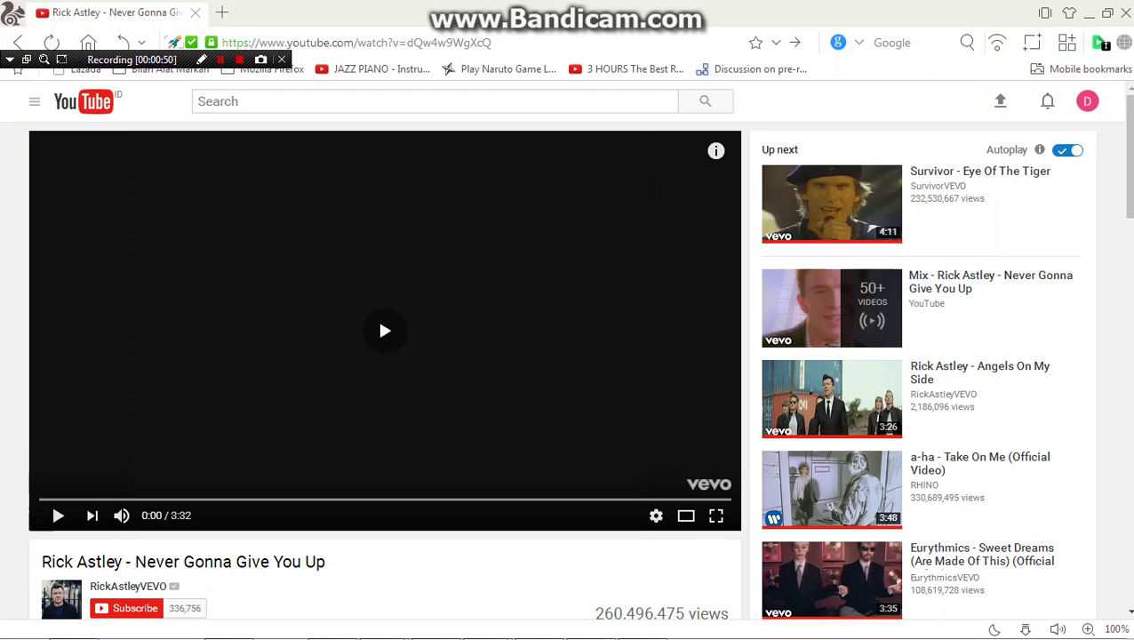
key("alt+Tab")
key("alt+Tab")
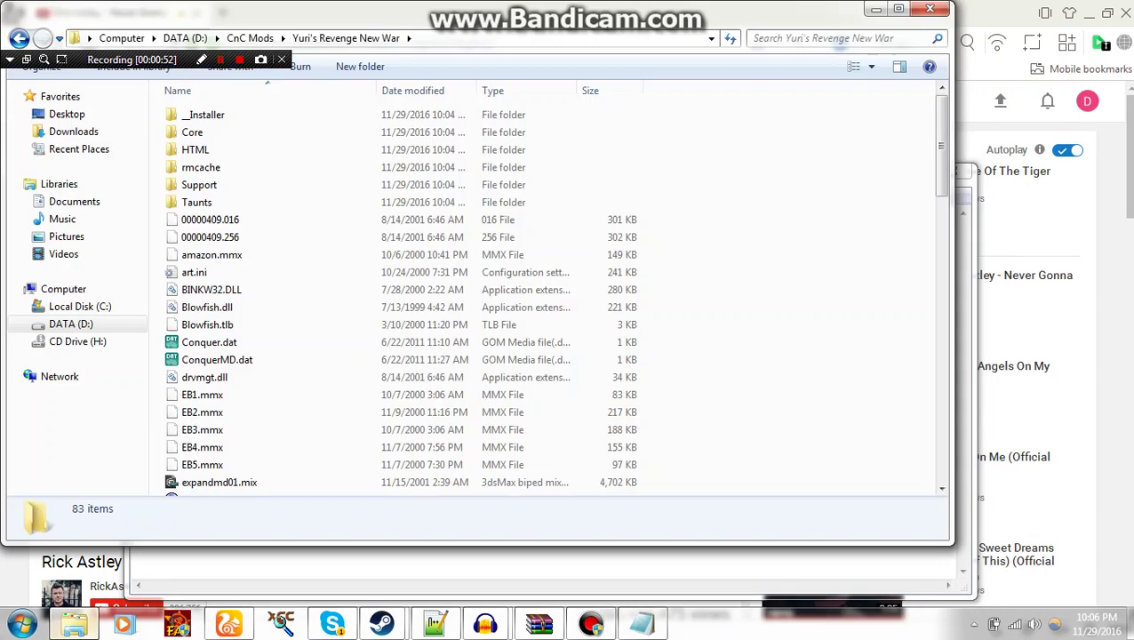
key("alt+Tab")
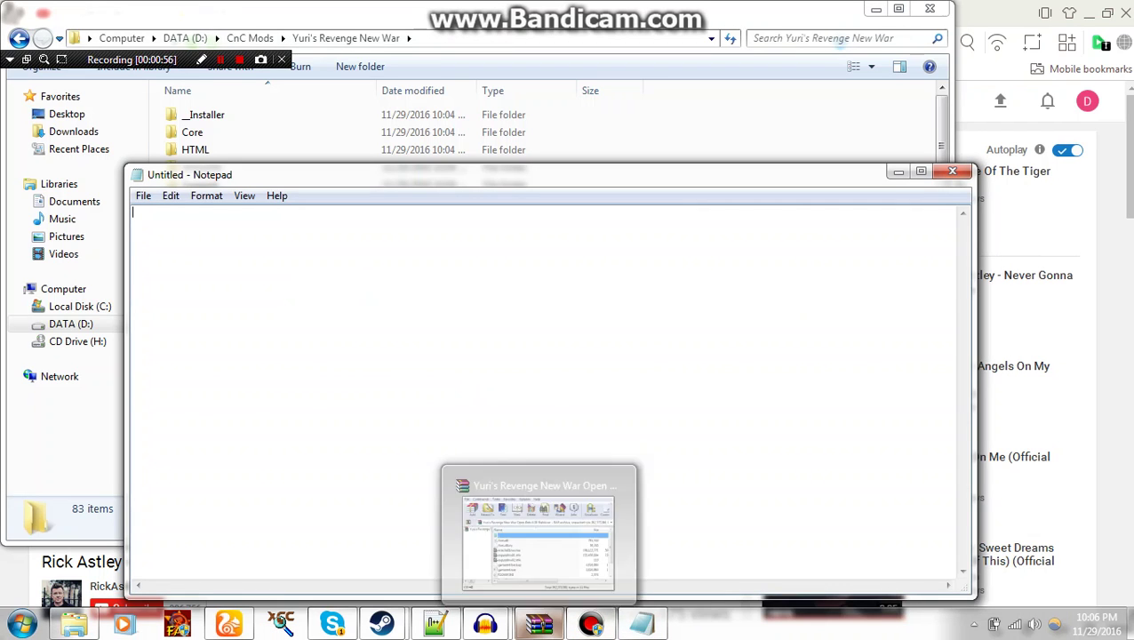
Switch to the Yuri's Revenge New War archive in WinRAR and widen its comment area to make the instructions readable
left_click(540, 625)
left_click_drag(577, 277, 517, 203)
left_click(569, 200)
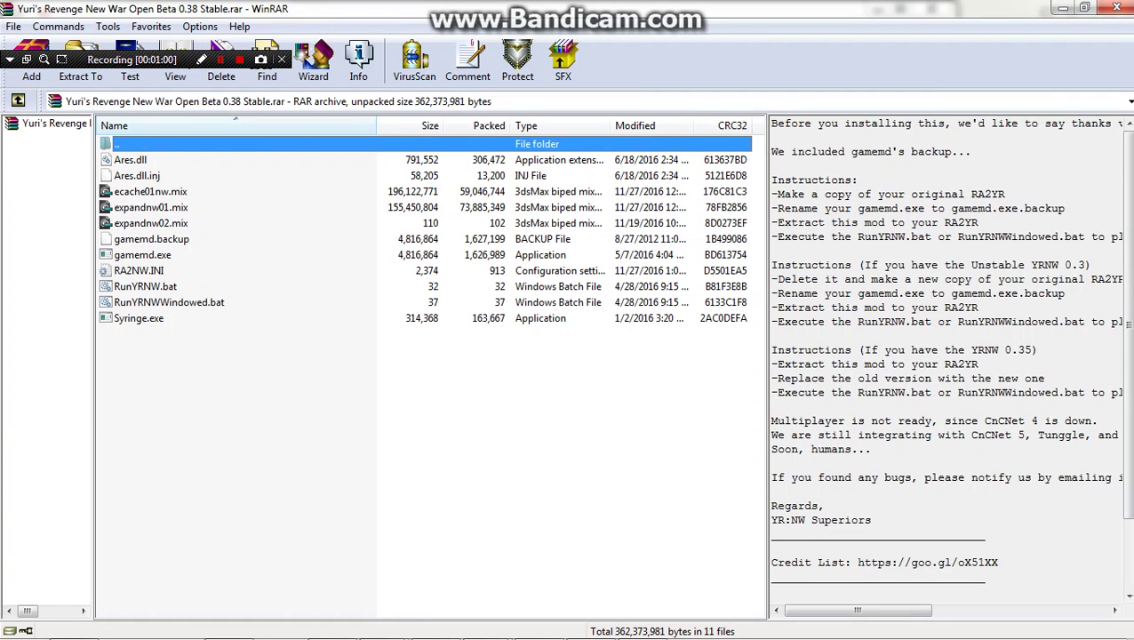
left_click_drag(766, 238, 628, 238)
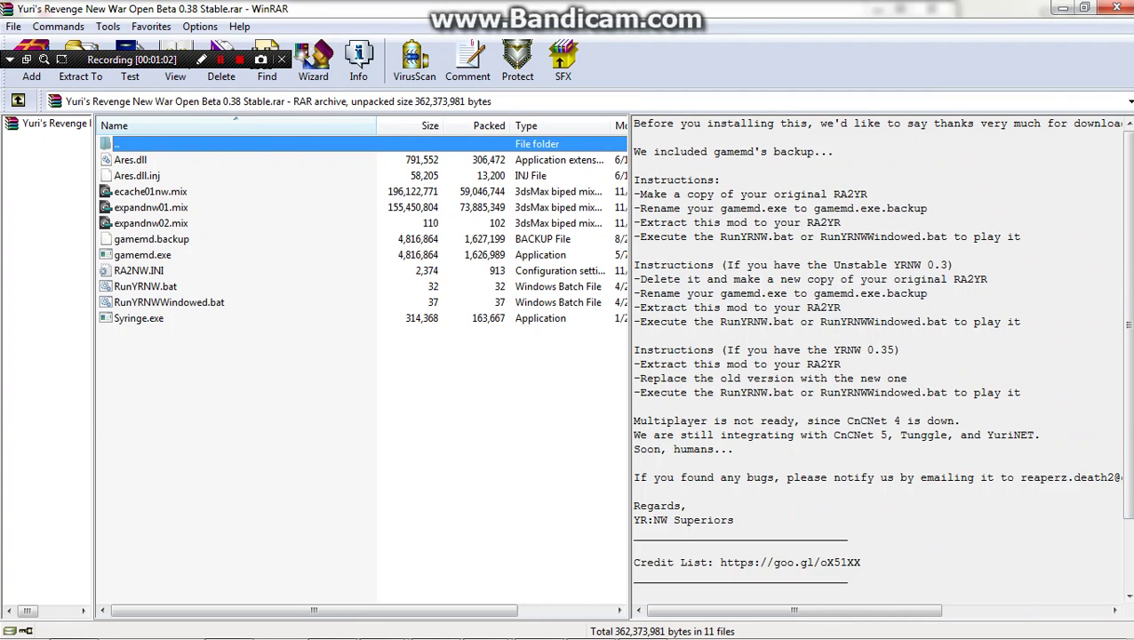
Copy the first Instructions block from the archive comment and paste it into the Notepad note
left_click_drag(1022, 236, 634, 166)
key("ctrl+c")
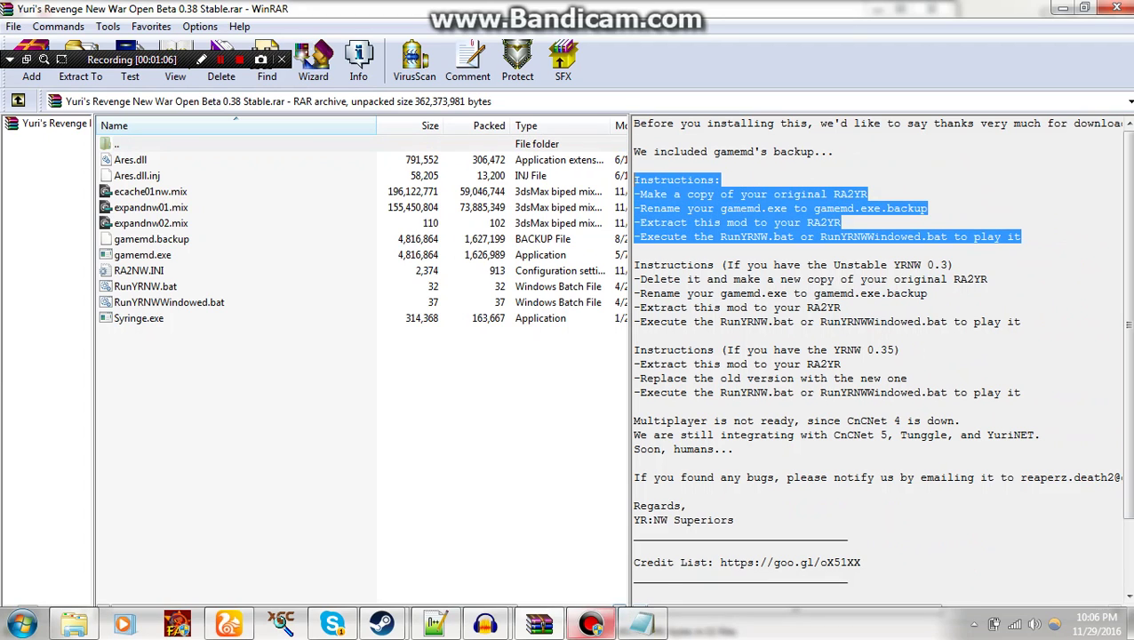
left_click(644, 627)
key("ctrl+v")
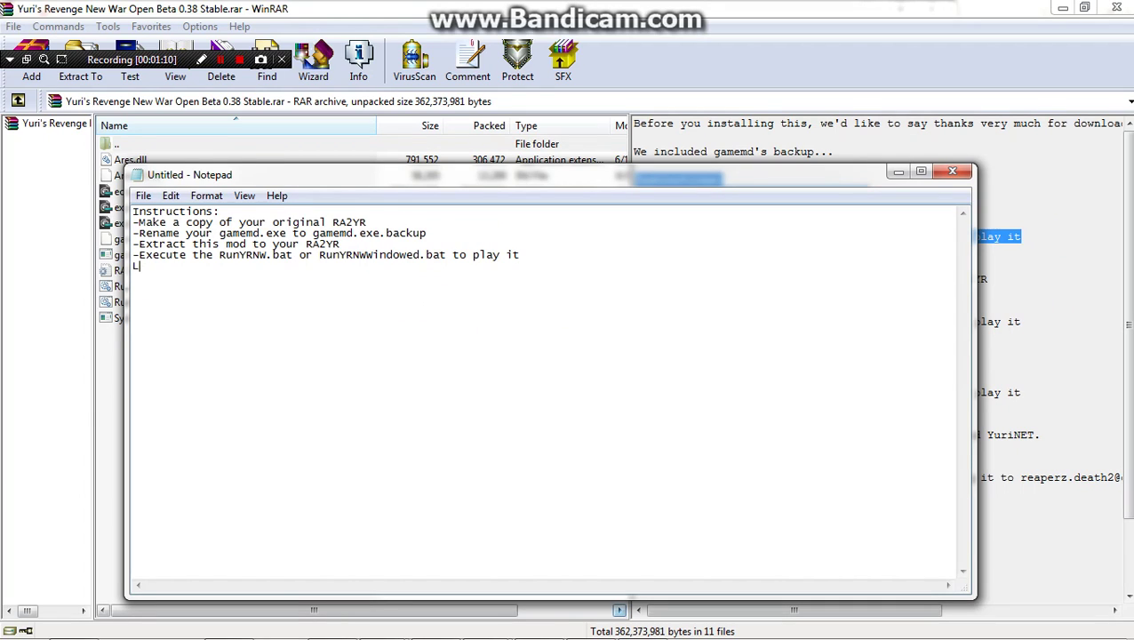
Add the line "LETS DO THIS" below the pasted instructions and clear the whole note
key("BackSpace")
type("LETS DO THIS")
key("ctrl+a")
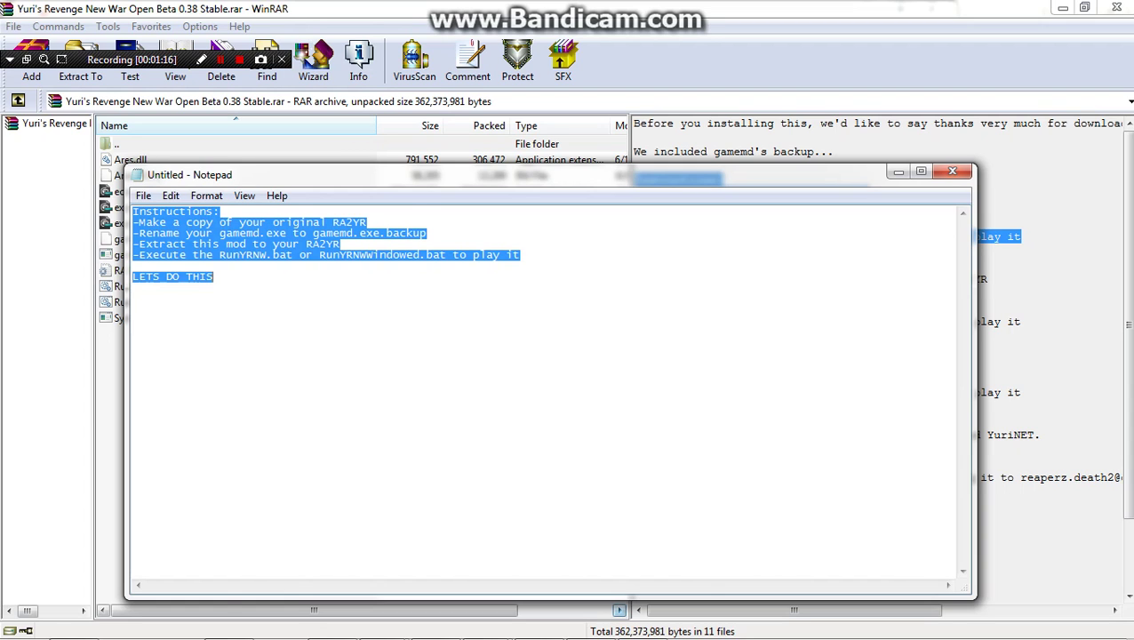
key("BackSpace")
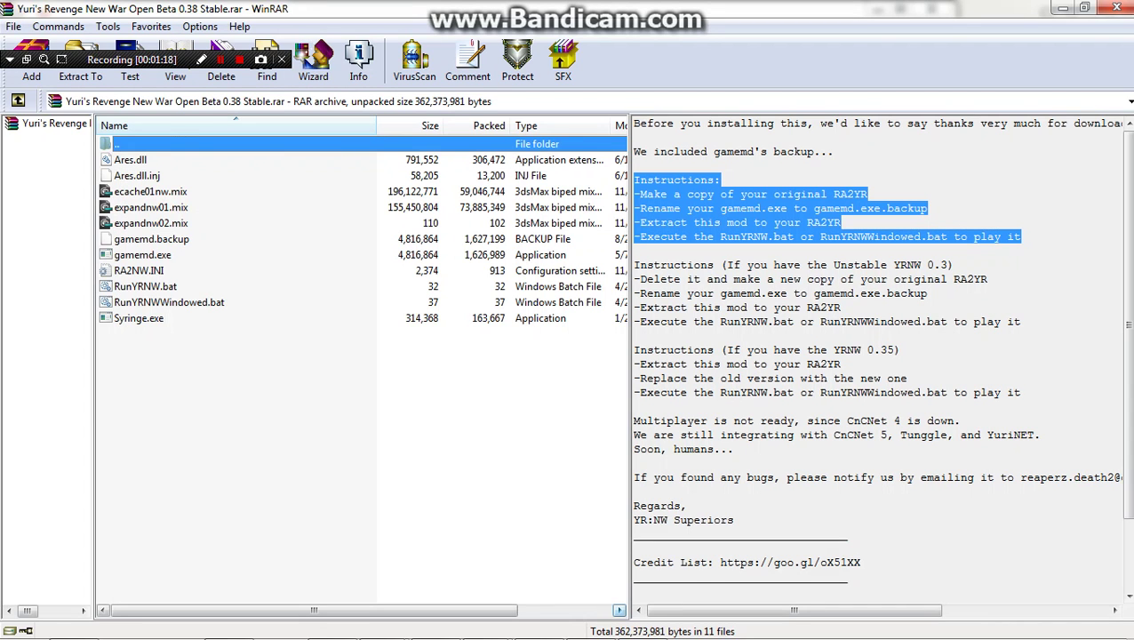
Extract all files from the WinRAR archive into the Yuri's Revenge New War folder
left_click_drag(185, 359, 228, 156)
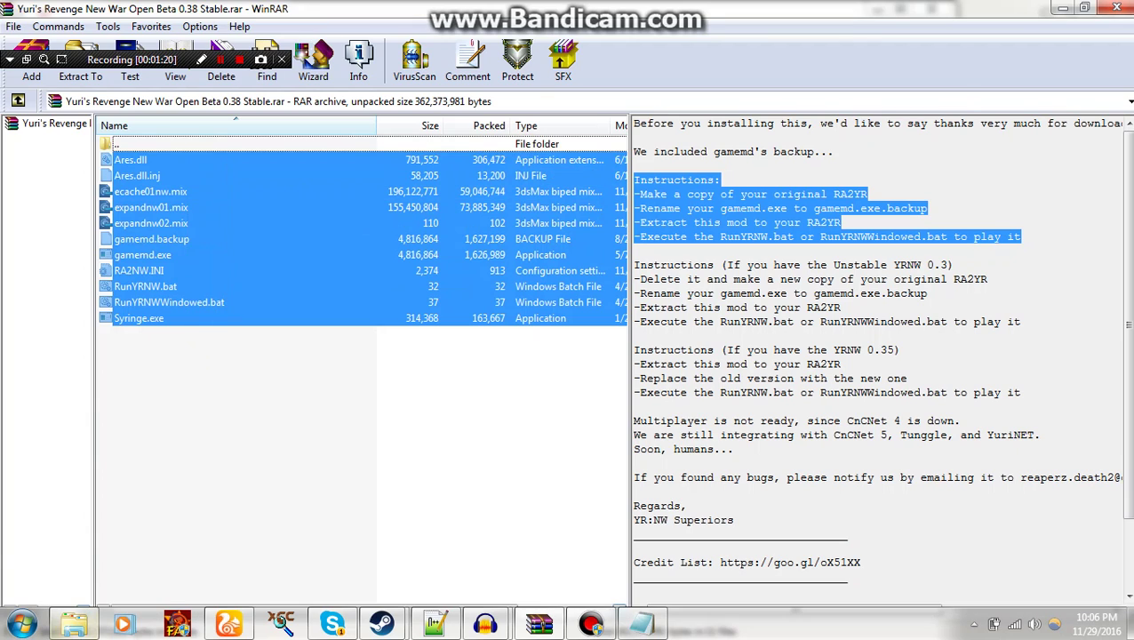
left_click(74, 624)
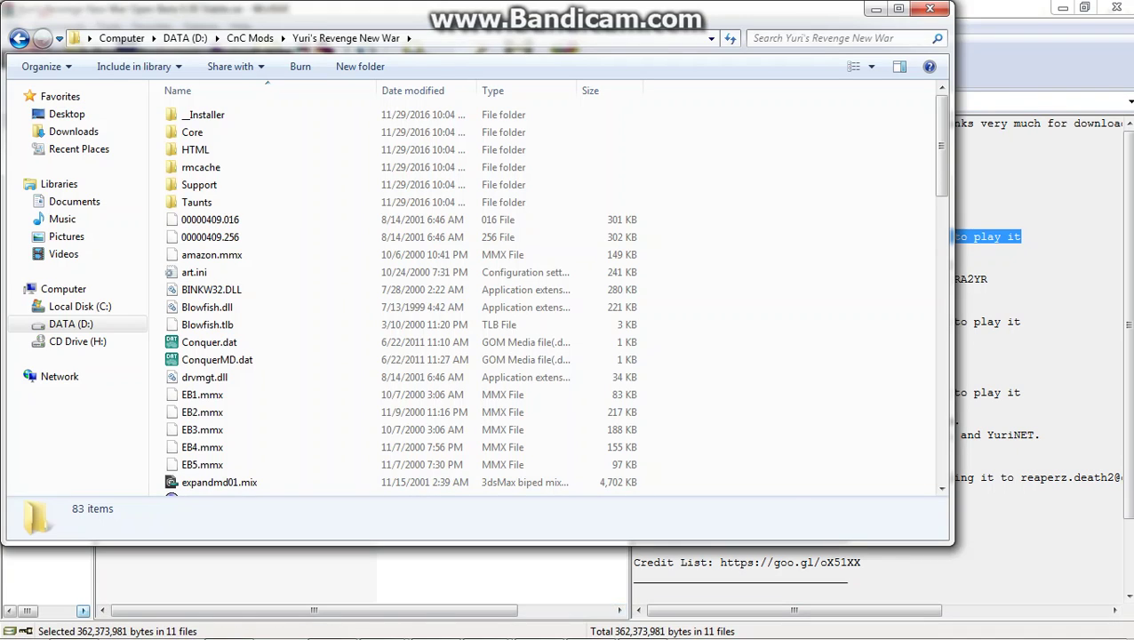
key("alt+Tab")
left_click_drag(774, 9, 929, 114)
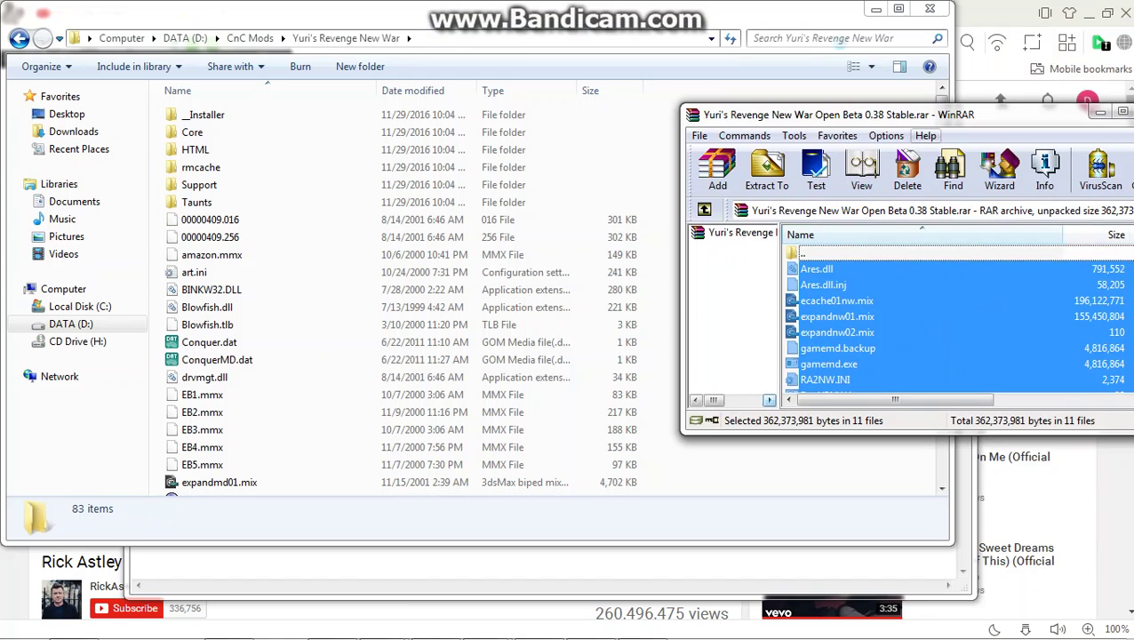
key("alt+w")
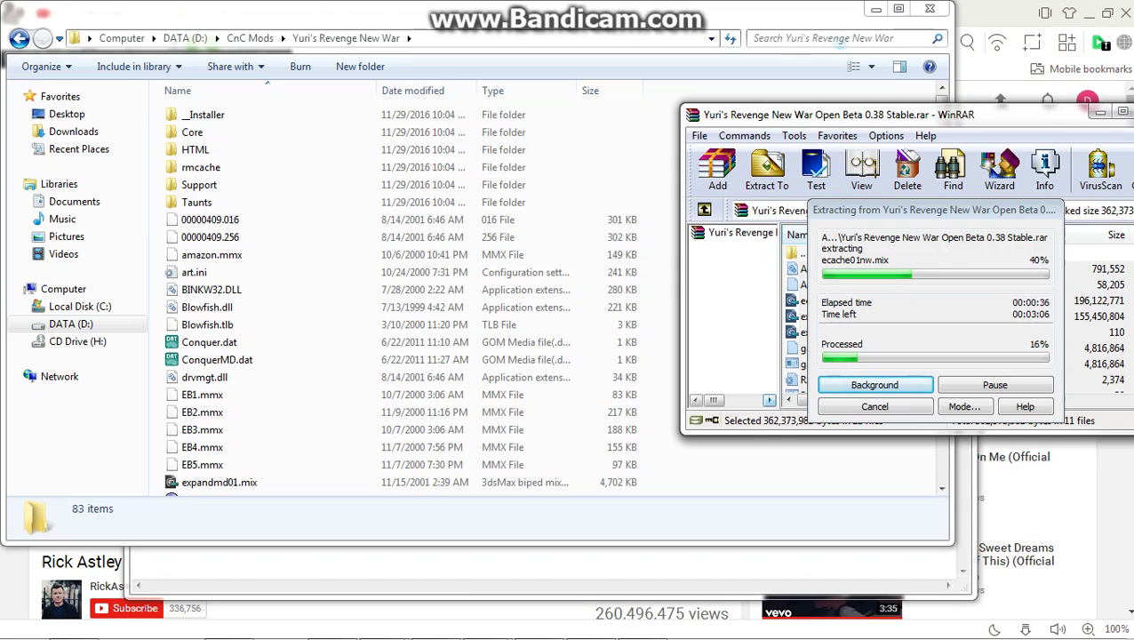
Switch to Notepad, write "IT TAKES LONG, SORRY", and clear the note
left_click(22, 630)
left_click(54, 265)
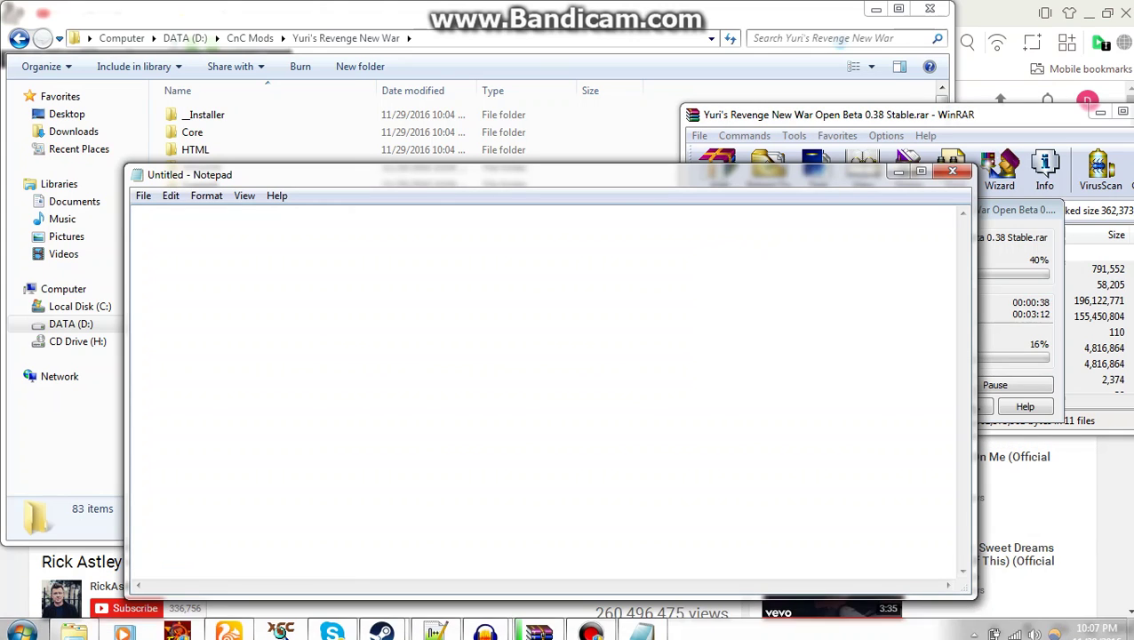
type("IT TAK")
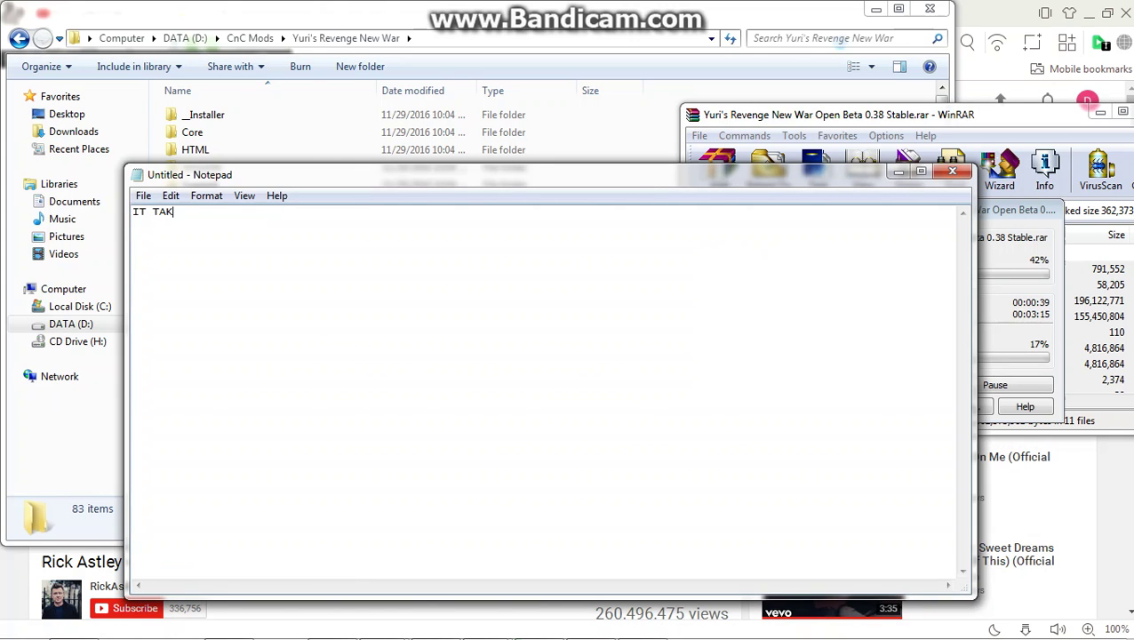
type("ES LONG ")
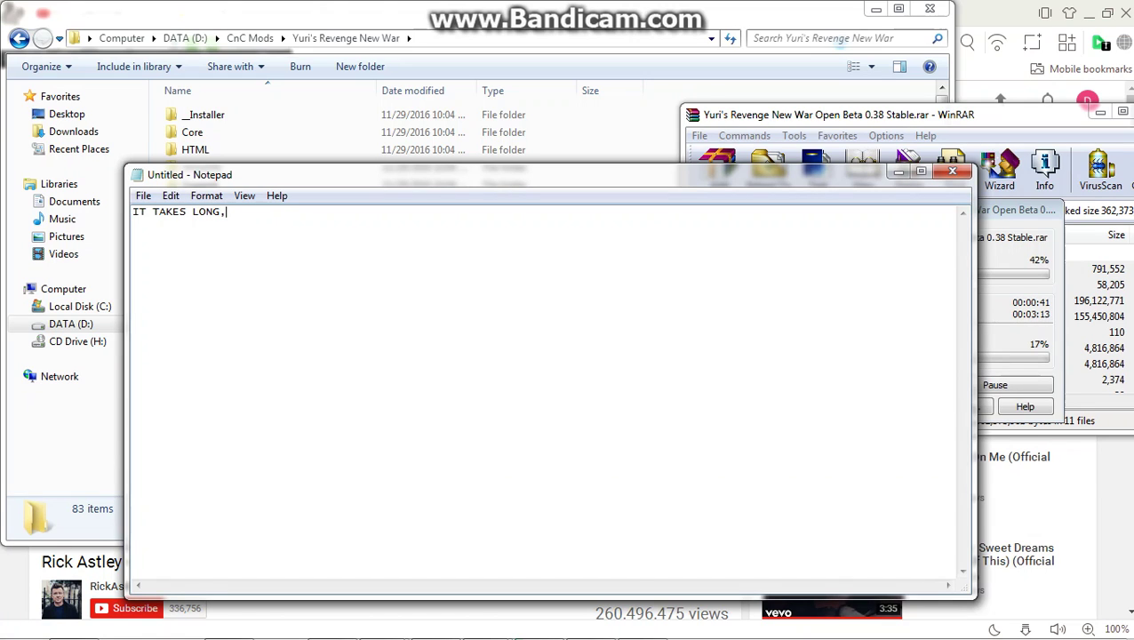
type(" SORRY")
key("ctrl+a")
key("BackSpace")
key("alt+Tab")
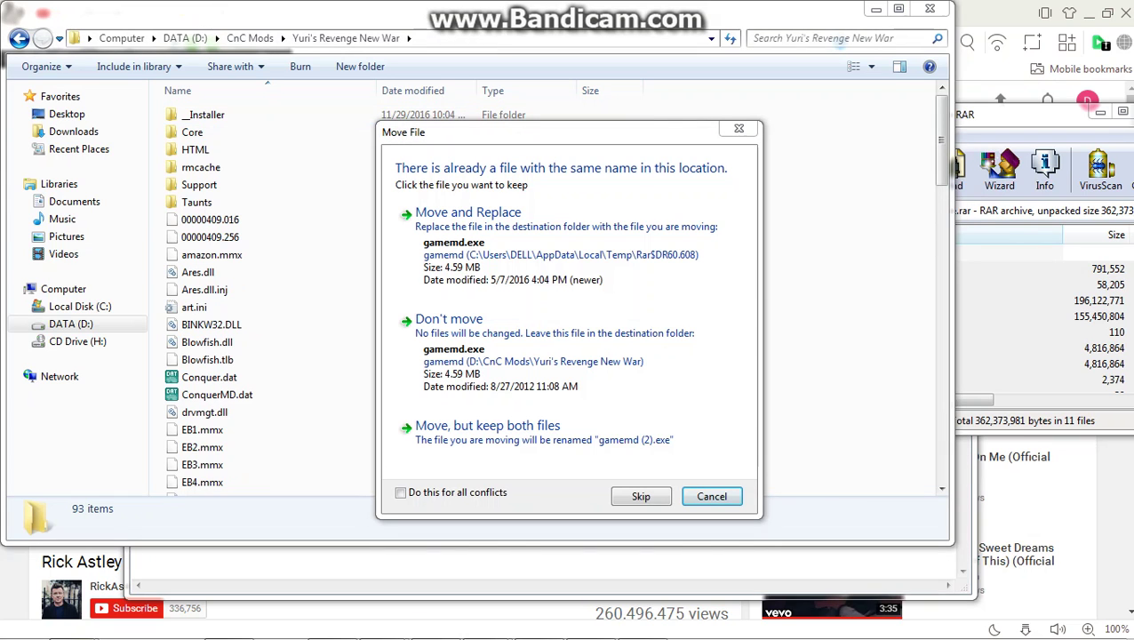
Write "THERE IS ALREADY A BACKUP FOR THE GAMEMD" in the Notepad note and bring up the archive's file list
key("alt+Tab")
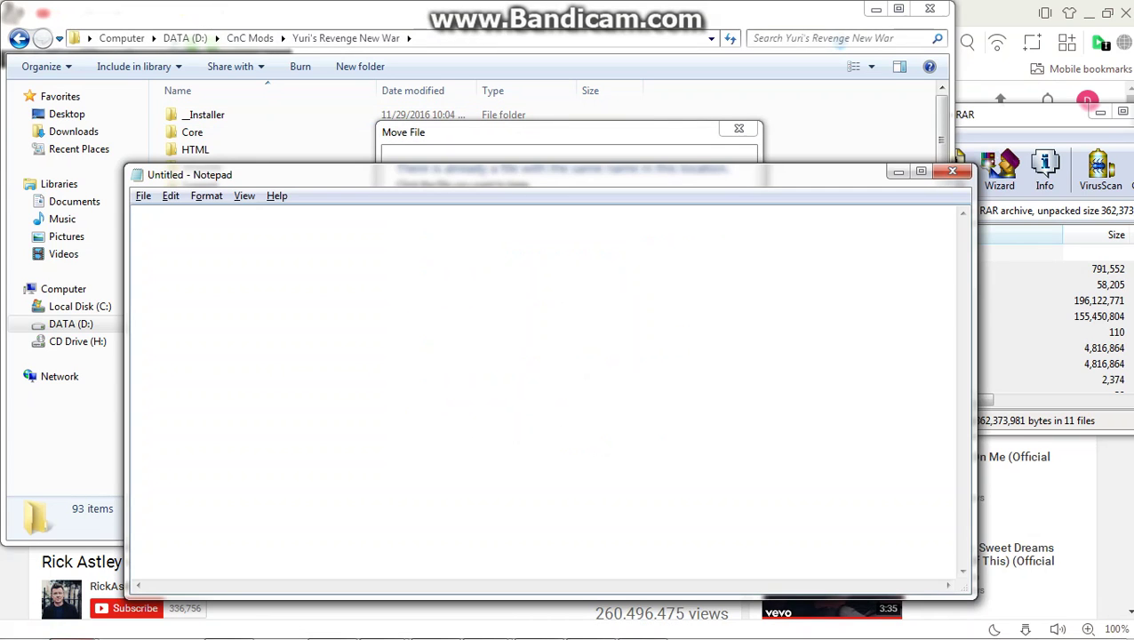
type("THERE IS ALREADY A BACK")
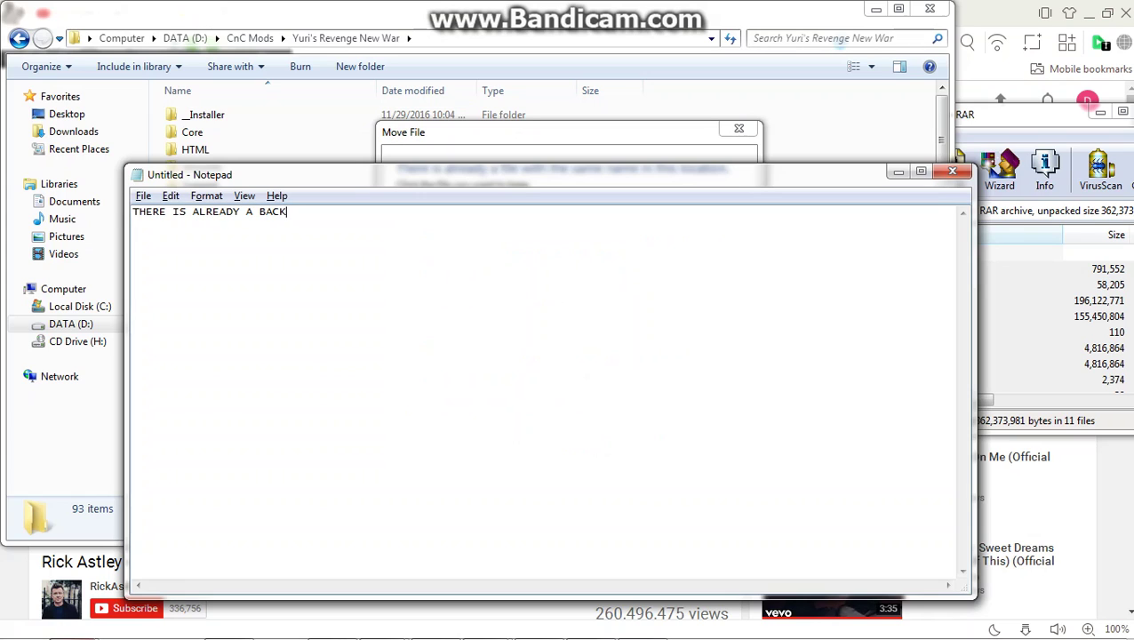
type("UP FOR THE GAMEMD")
mouse_move(622, 632)
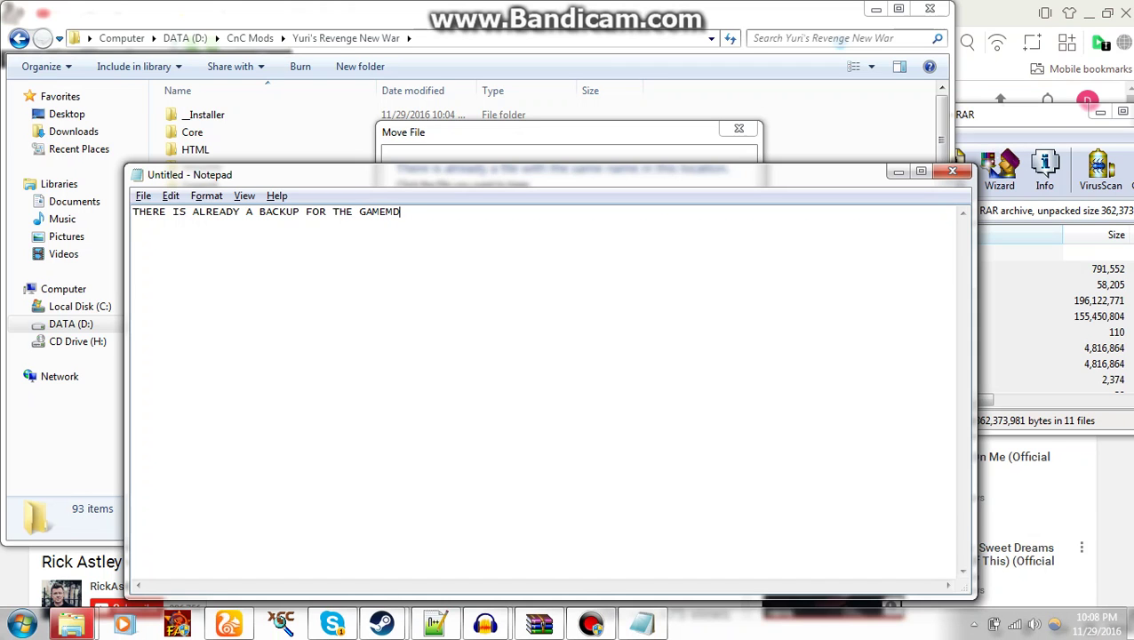
left_click(540, 623)
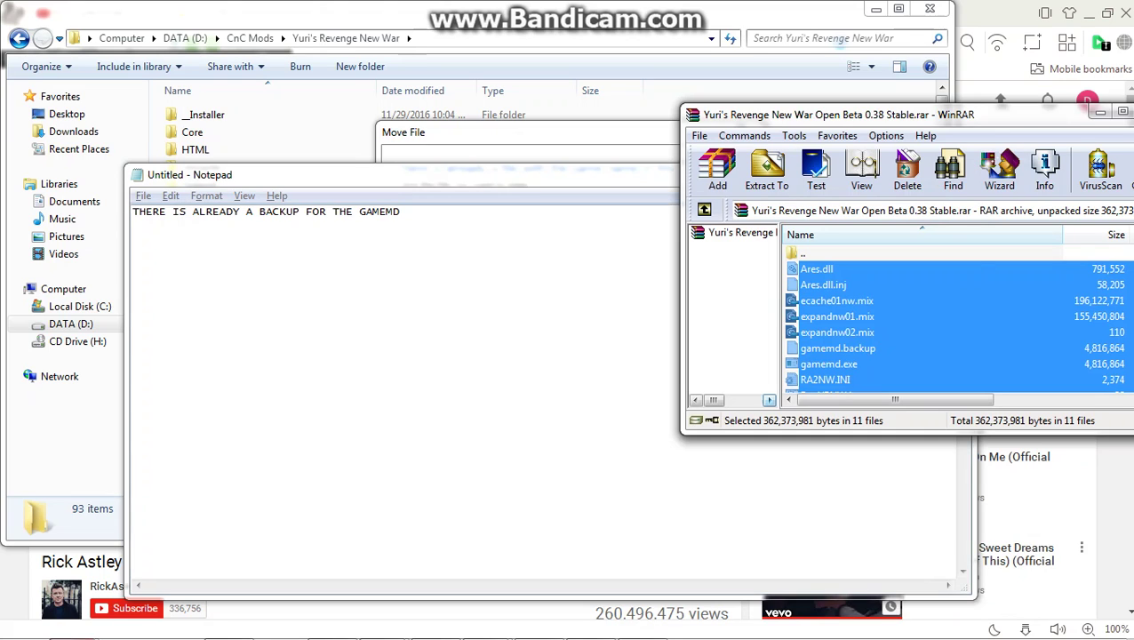
Add the line "SO, IF YOU WANT TO RESTORE YOUR YR, JUST DELETE THESE FILES" below the GAMEMD backup note, separated by a blank line
left_click(400, 211)
key("Return")
key("Return")
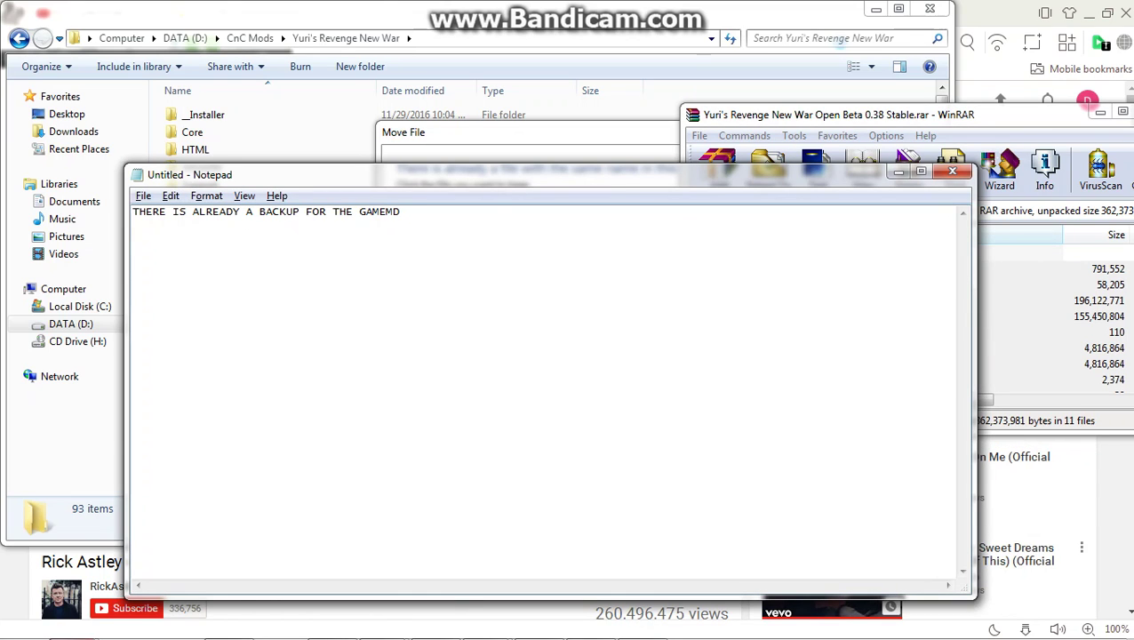
type("SO, IF YOU WANT TO RESTOR")
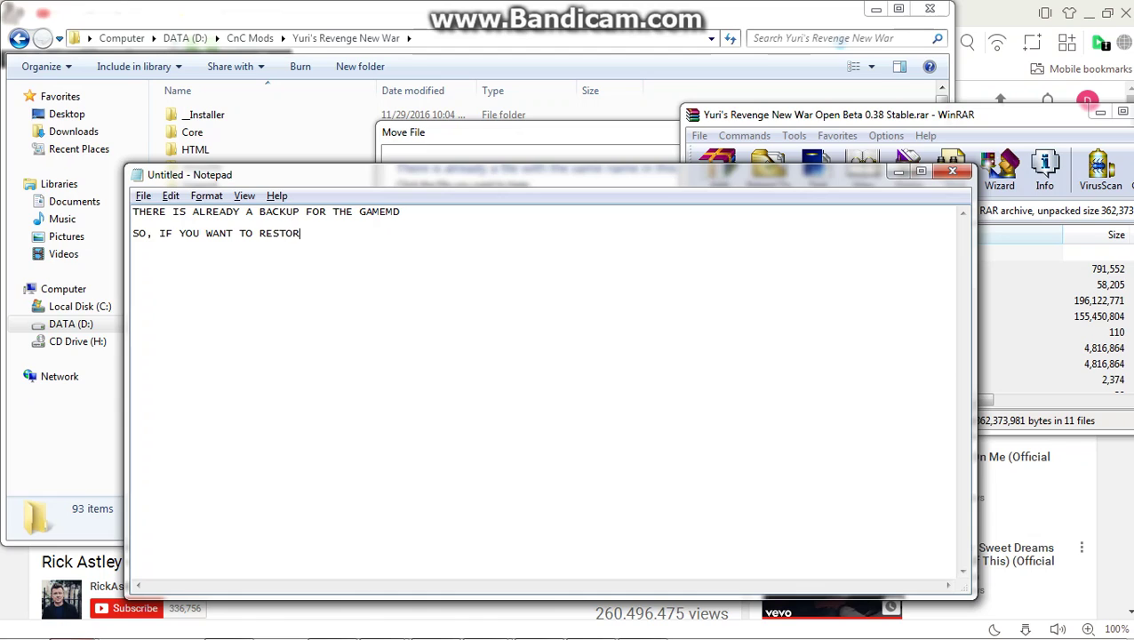
type("E YOUR YR, J")
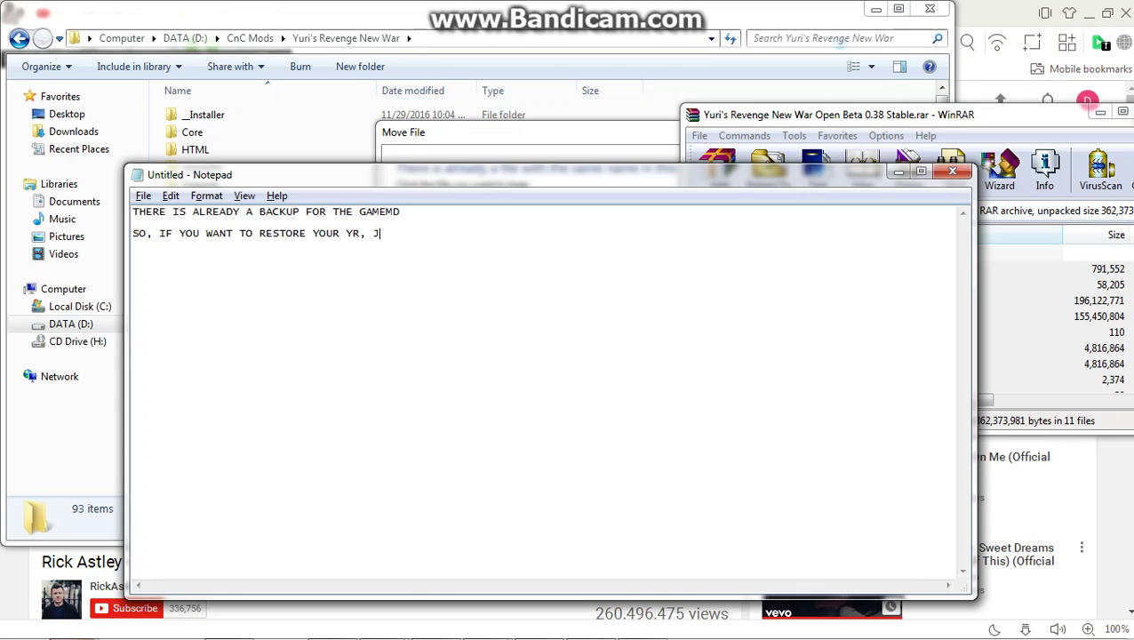
type("UST DELETE THESE FILES")
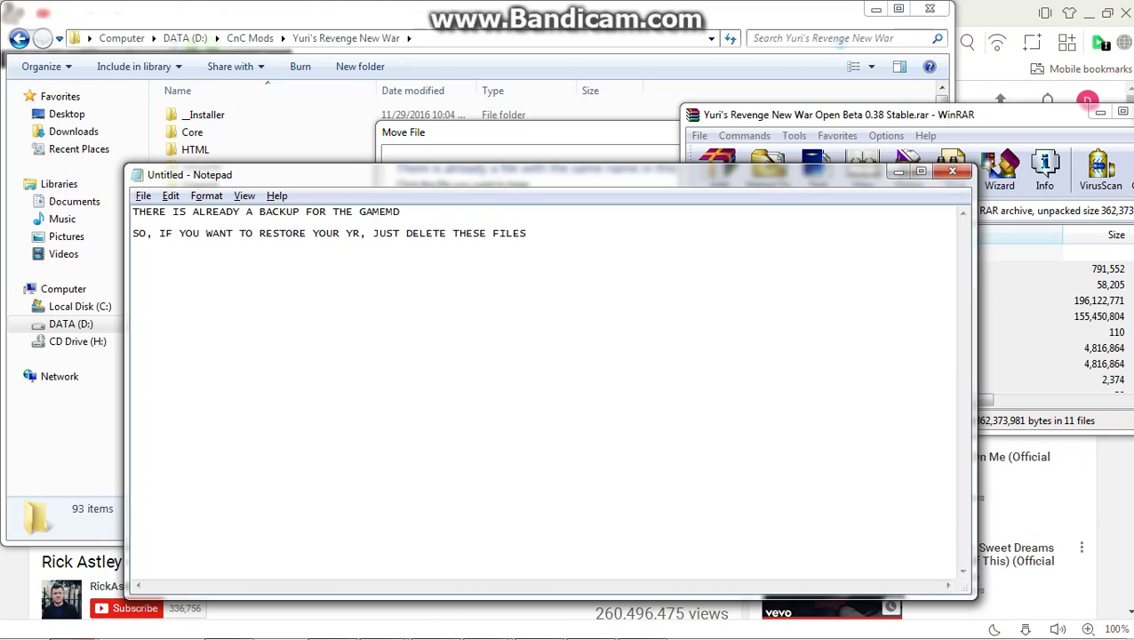
Move the Notepad window aside and extend the second line with "AND RENAME GAMEMD.BACKUP TO GAMEMD.EXE"
key("alt+Tab")
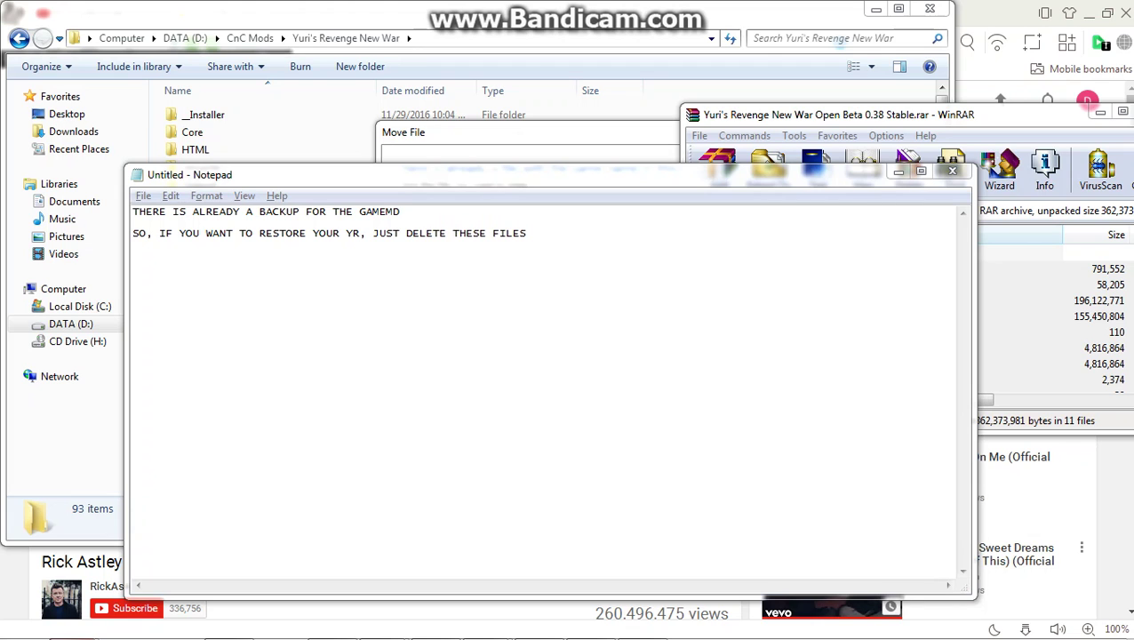
left_click_drag(799, 174, 908, 148)
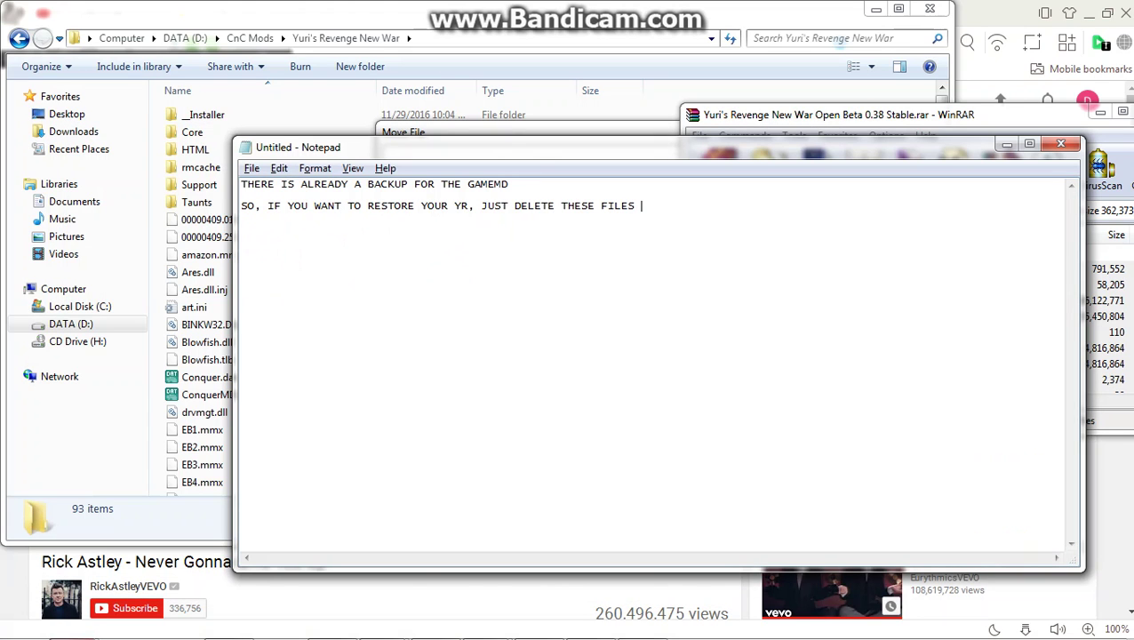
type("AND RENAME GAMEM")
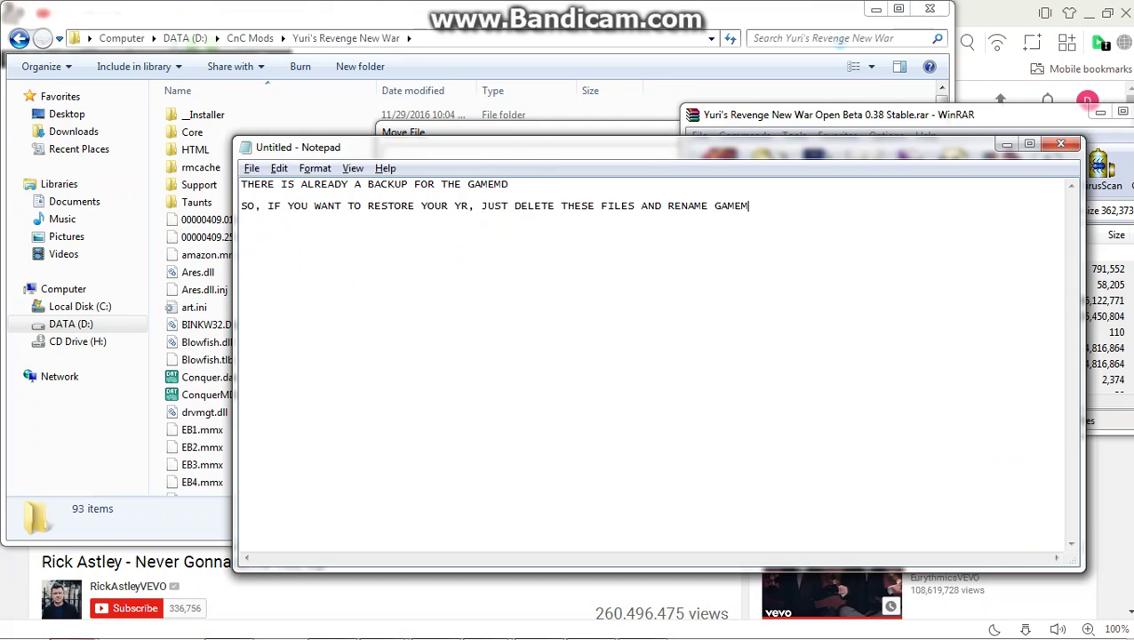
type("D.BACKUP TO GAMEM")
key("BackSpace")
key("BackSpace")
type("MEMD.EXE")
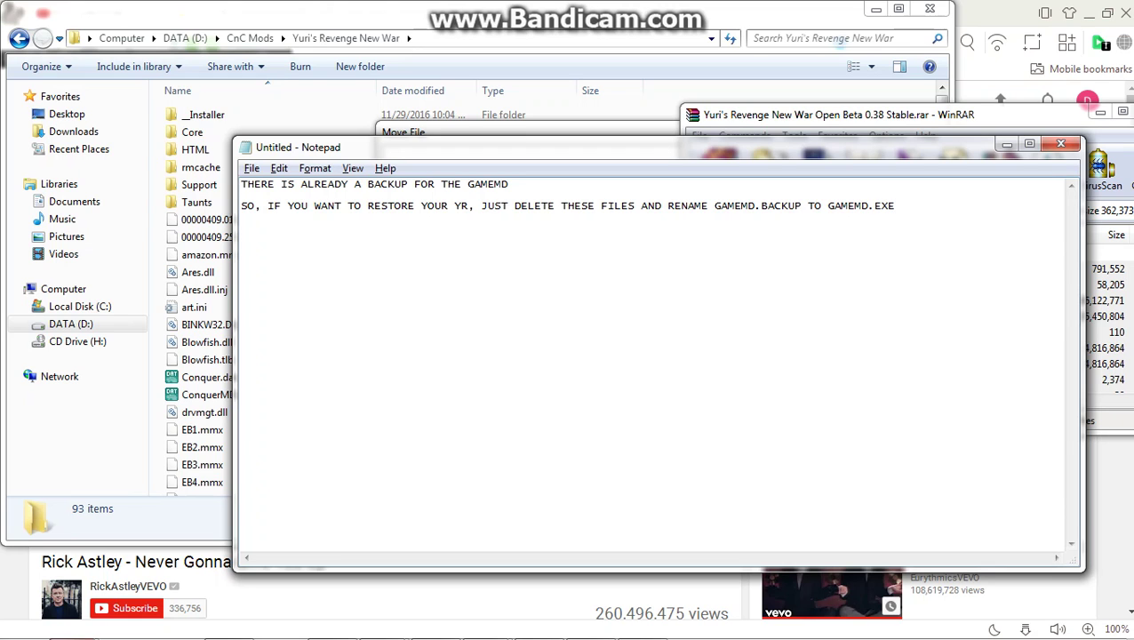
Resolve the same-name conflict in the Move File dialog so the extracted files are moved into the Yuri's Revenge New War folder
left_click(526, 130)
left_click(568, 245)
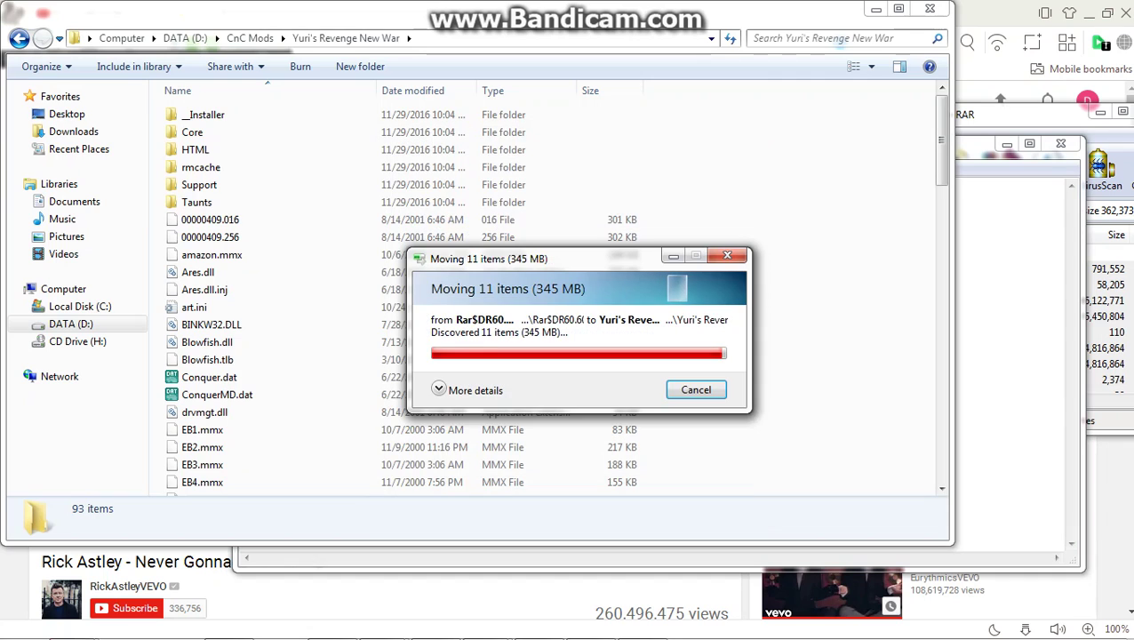
Switch to Notepad, replace the whole note with "LET'S TRY THE GAME", and clear it
key("alt+Tab")
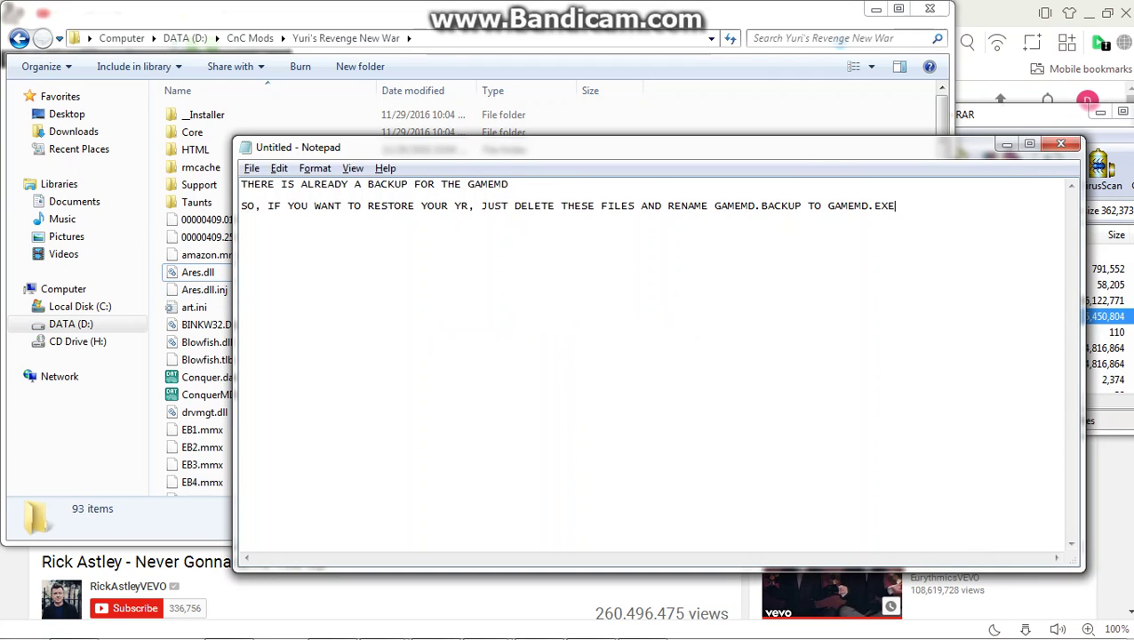
key("ctrl+a")
key("BackSpace")
type("LET'S")
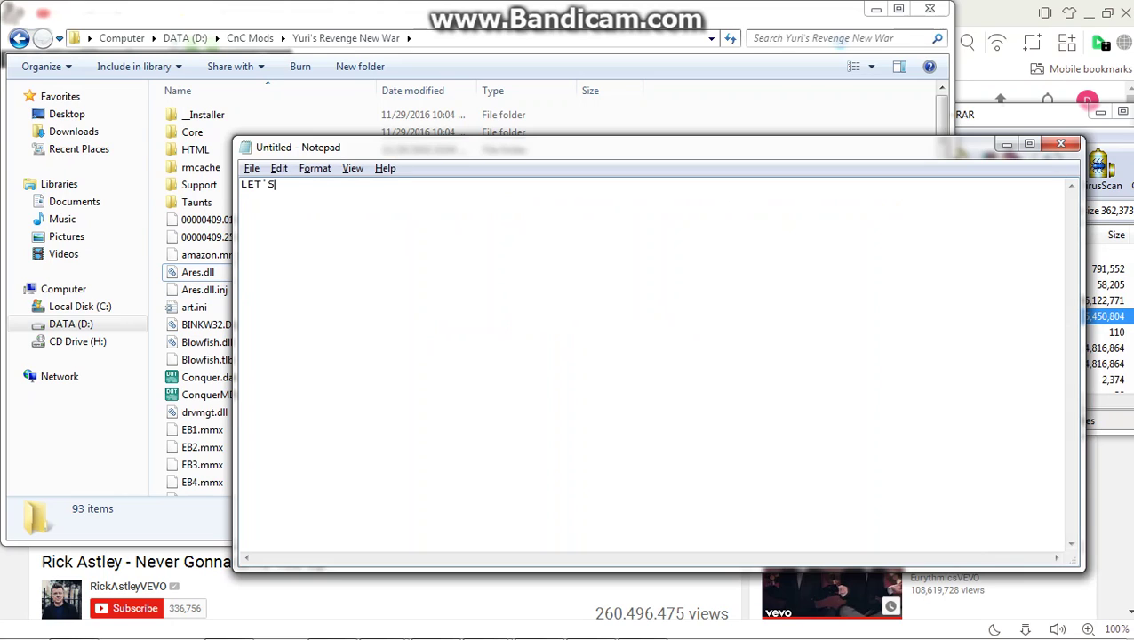
type(" TRY THE GAME")
key("ctrl+a")
key("BackSpace")
Pause the YouTube video in the browser, and launch RunYRNW.bat from the Yuri's Revenge New War folder
key("alt+Tab")
key("space")
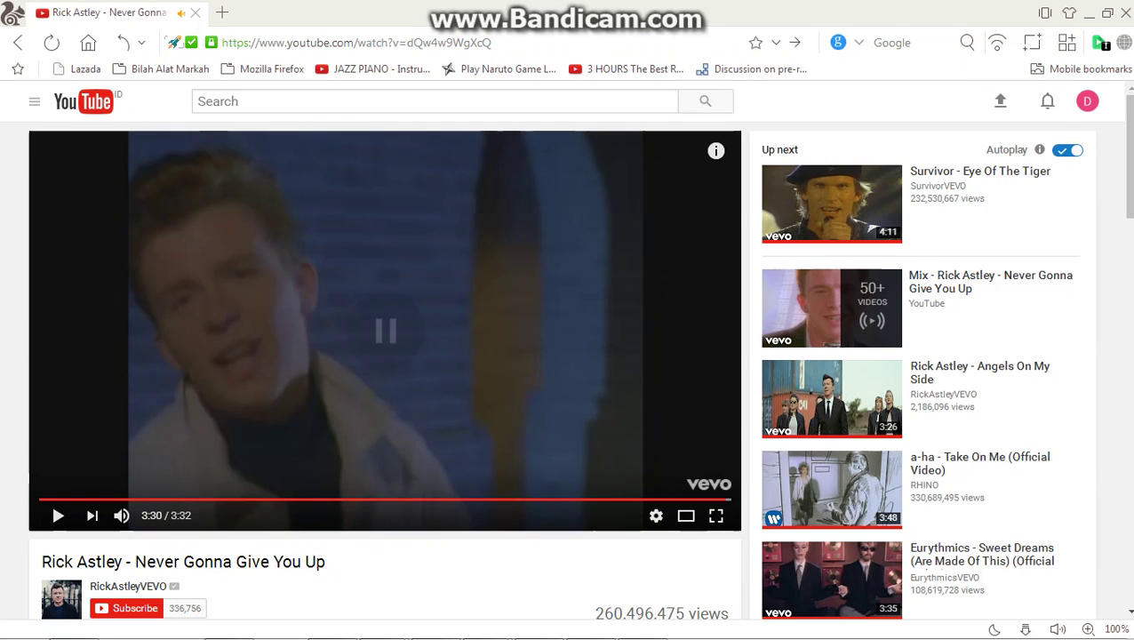
key("alt+Tab")
key("alt+Tab")
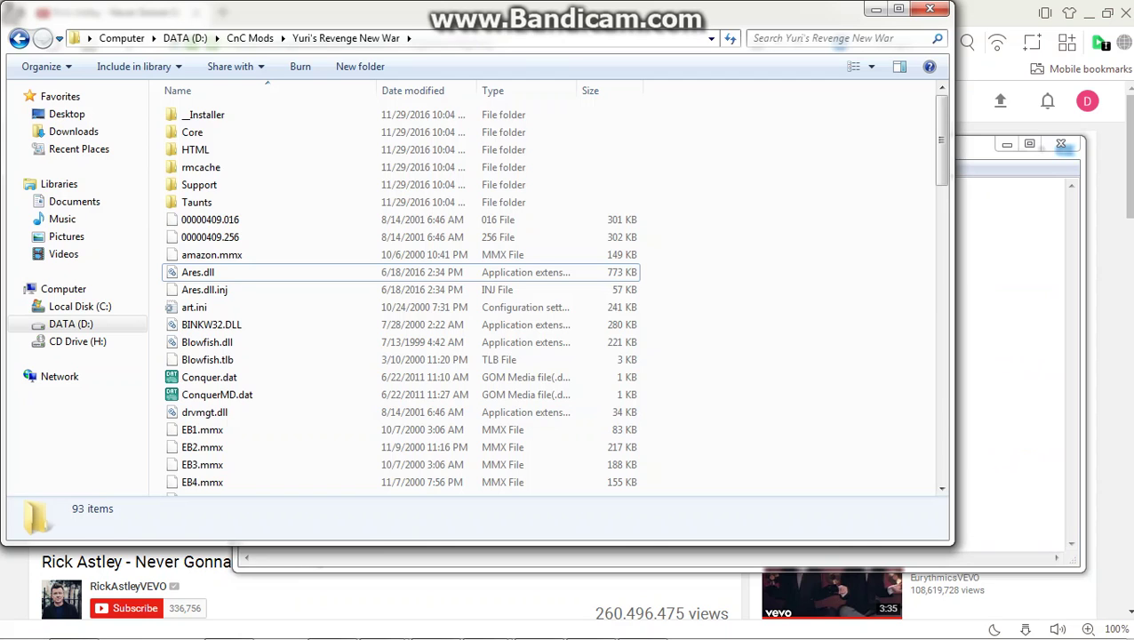
type("ru")
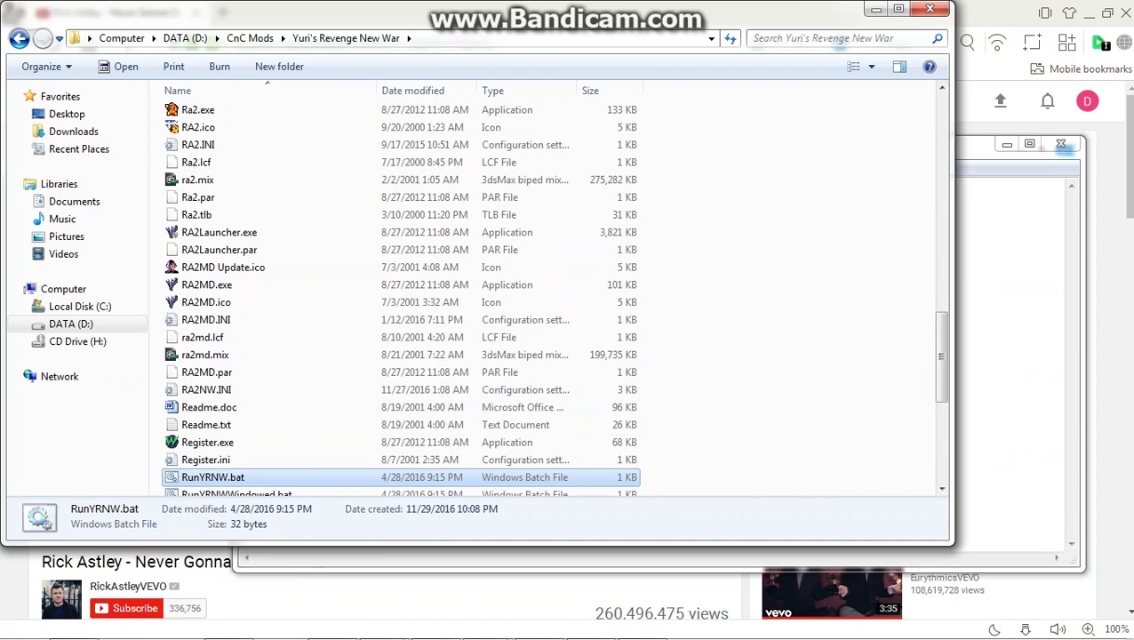
key("Return")
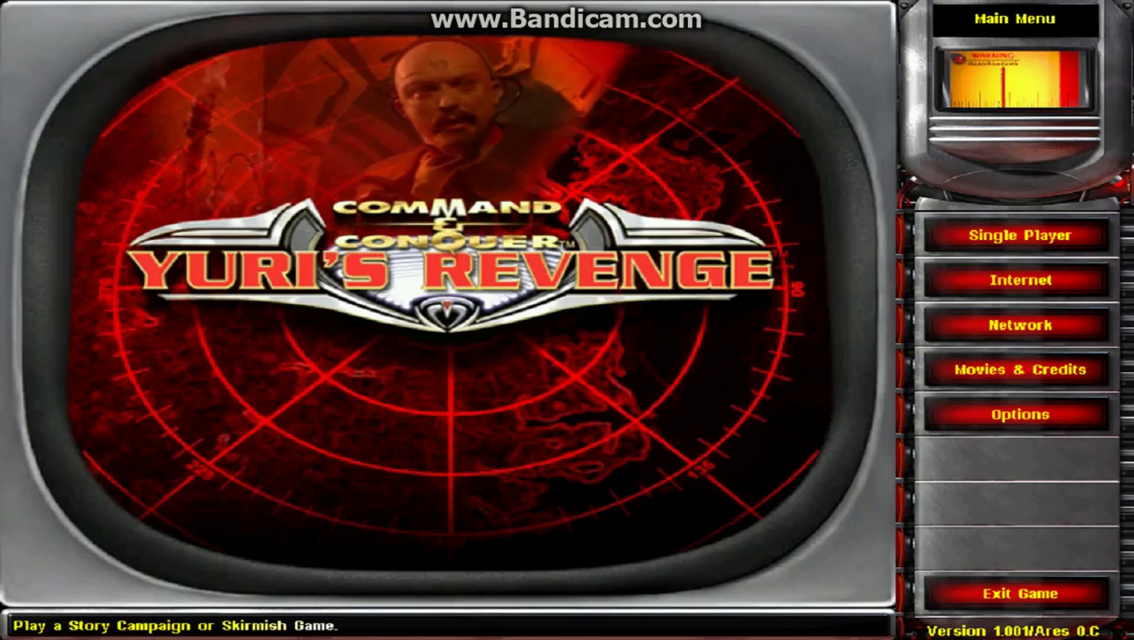
Start a single-player skirmish on The Alamo against one Hard AI opponent
left_click(1013, 233)
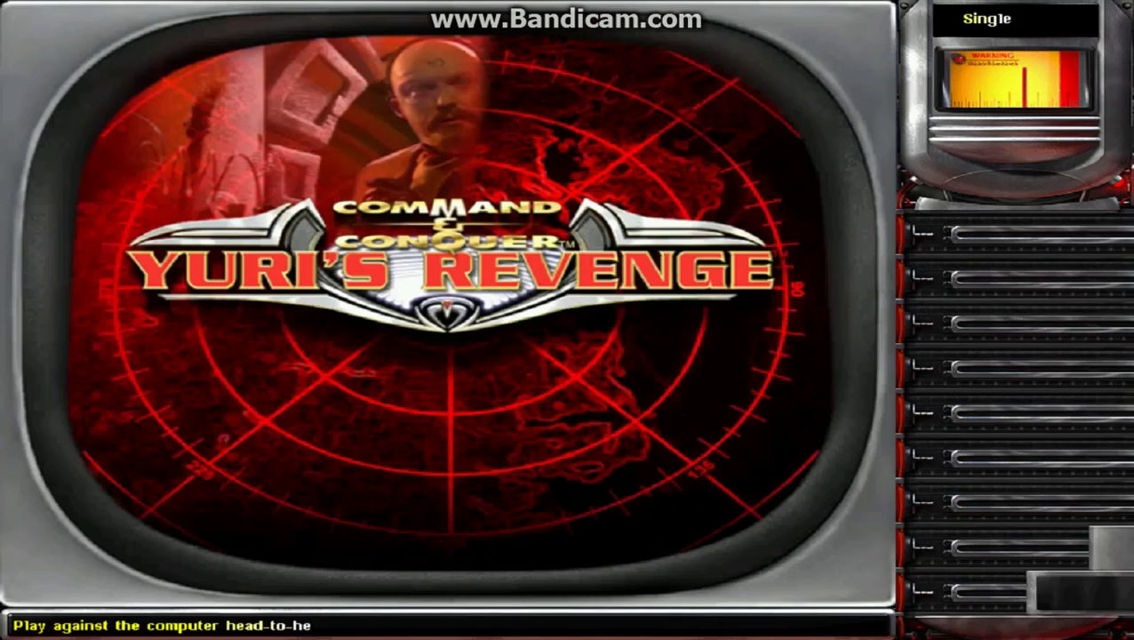
left_click(1013, 322)
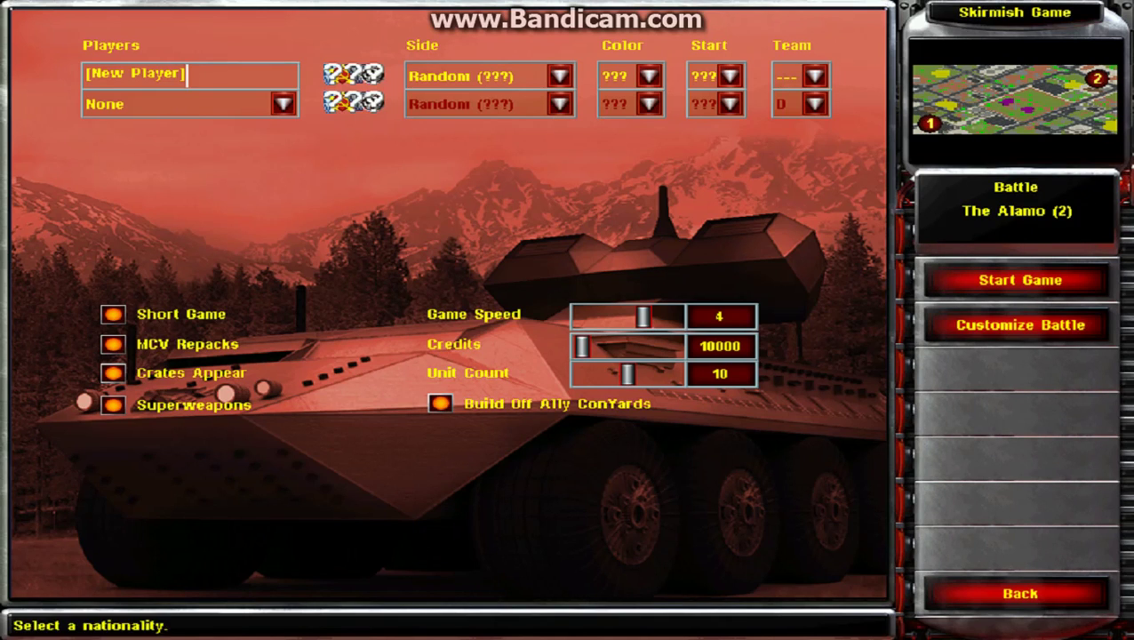
left_click(282, 104)
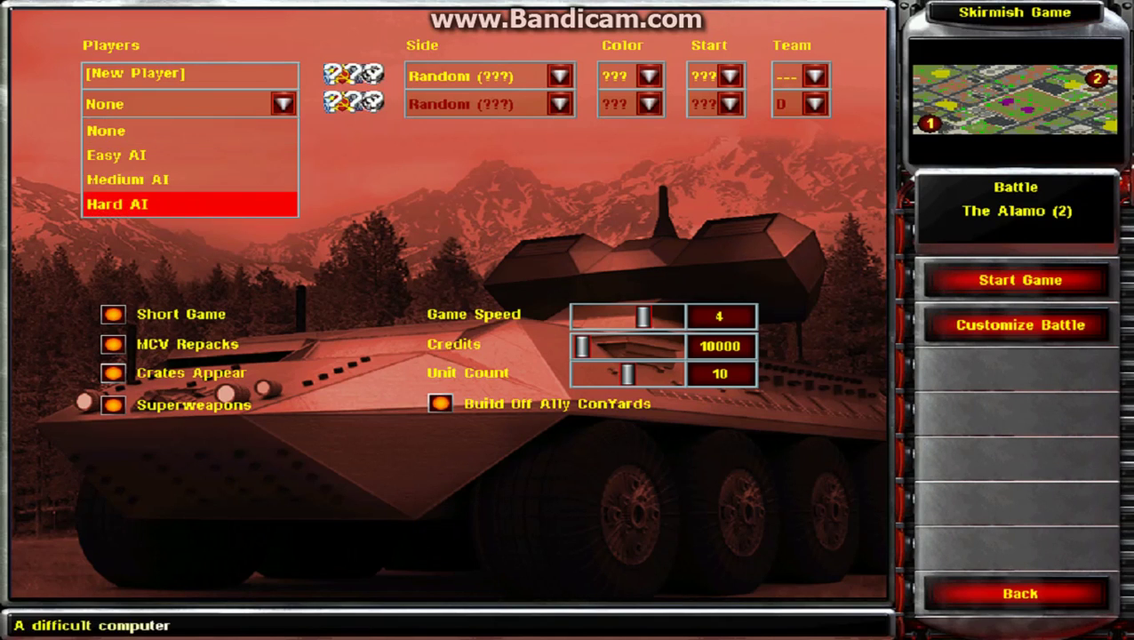
left_click(117, 203)
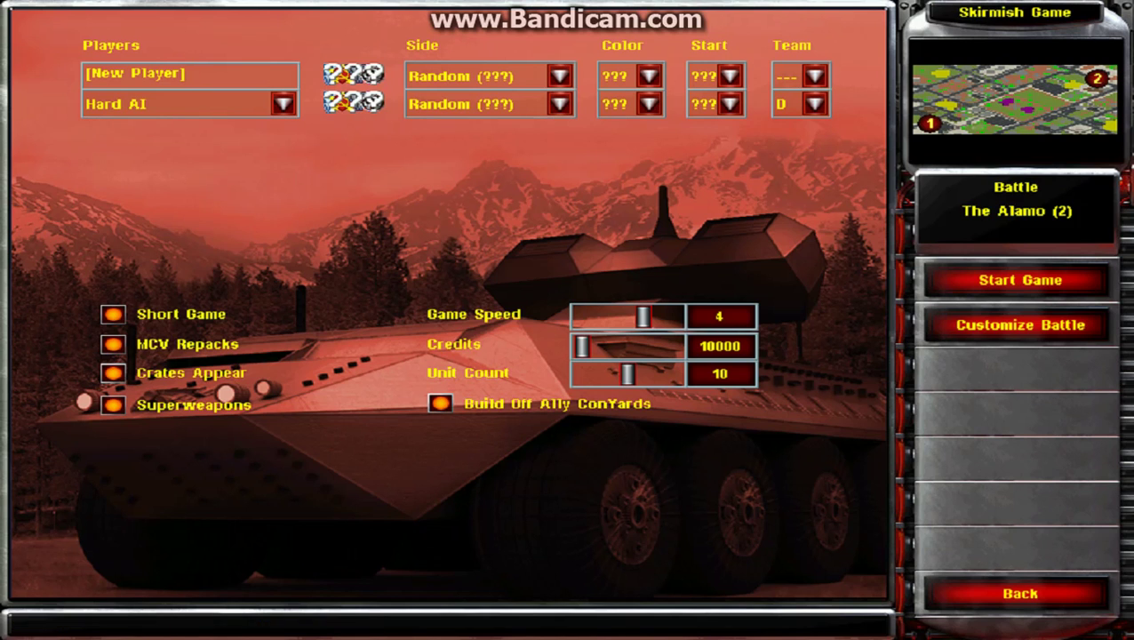
left_click(1020, 280)
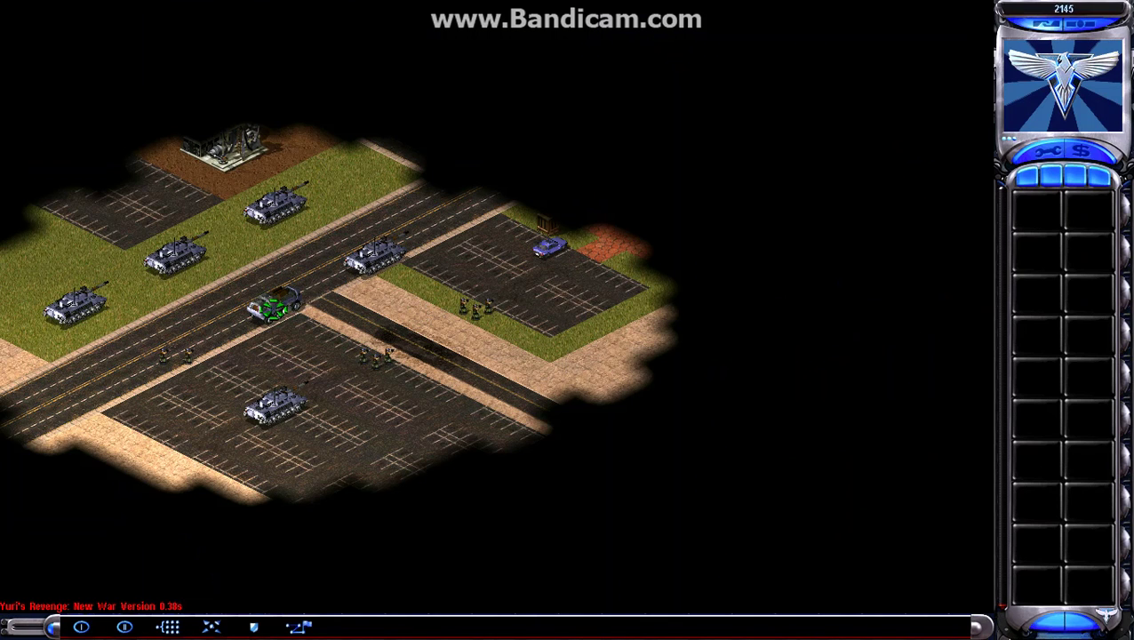
Deploy the construction vehicle on the road and send all tanks and infantry to the parked blue car
left_click(274, 307)
left_click_drag(36, 464, 603, 157)
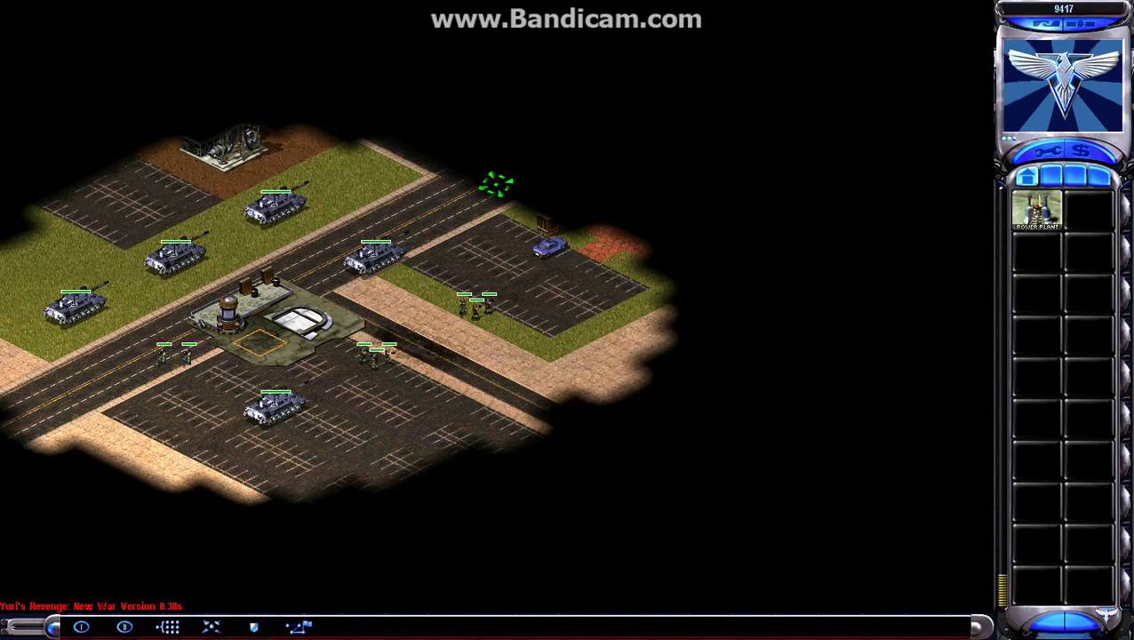
left_click(463, 225)
left_click_drag(63, 422, 671, 143)
left_click(552, 223)
right_click(552, 223)
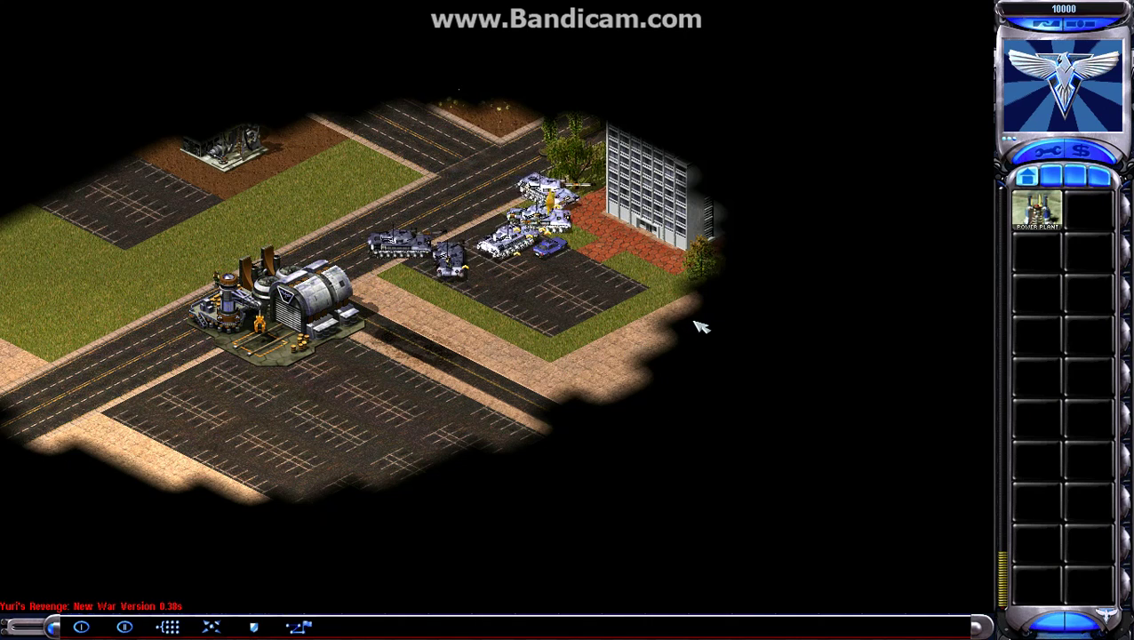
Abort the running skirmish mission and exit the game to the desktop
key("Escape")
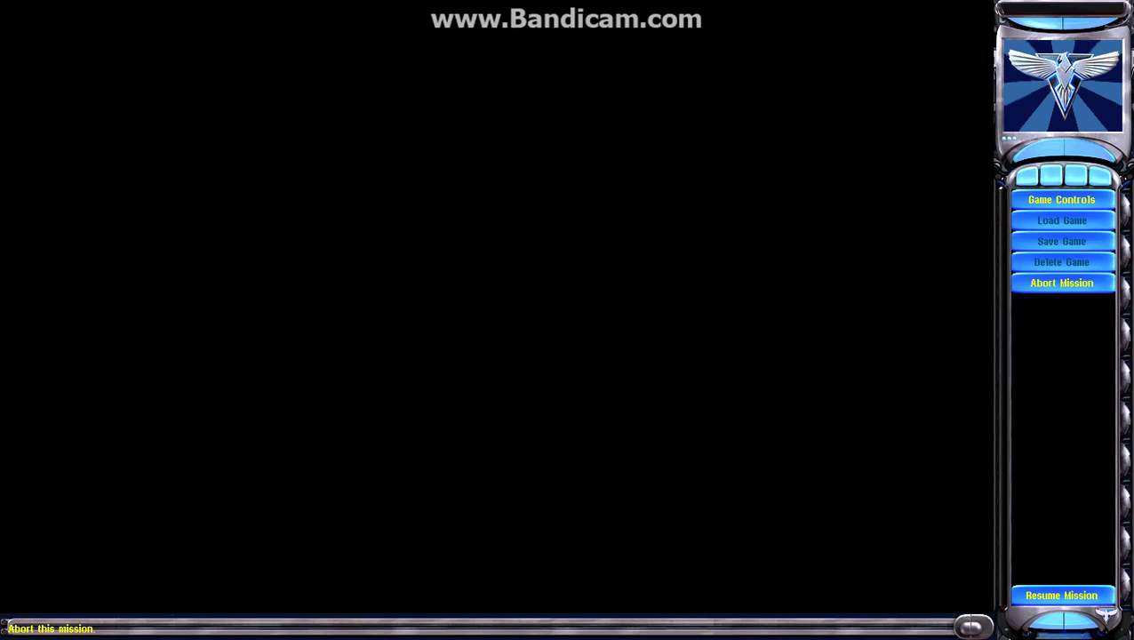
left_click(1060, 281)
left_click(1062, 199)
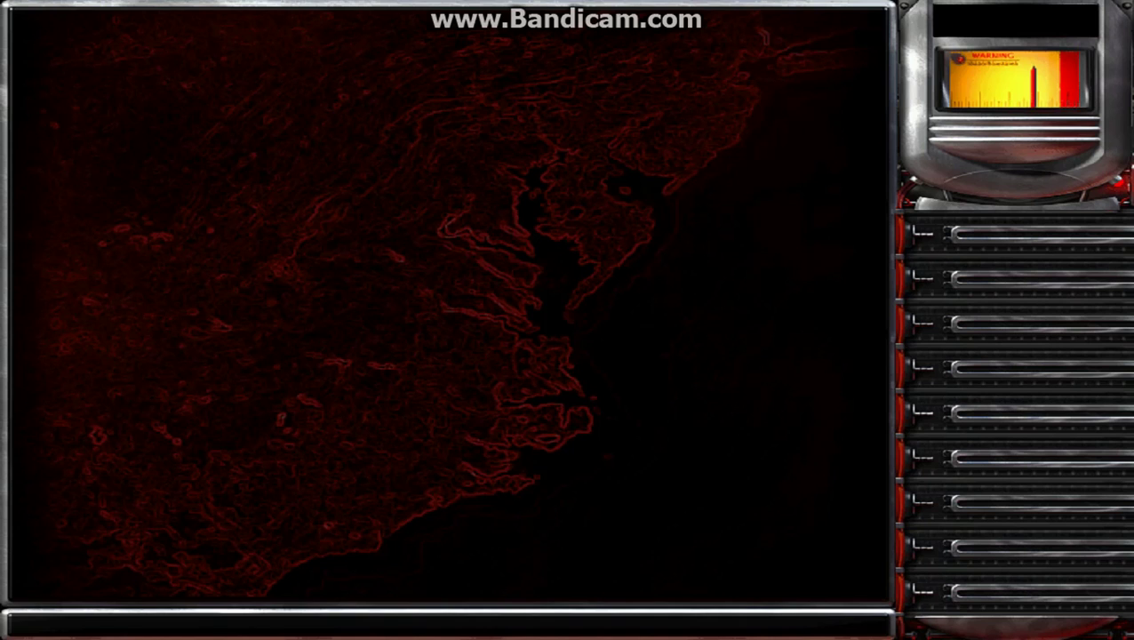
key("Escape")
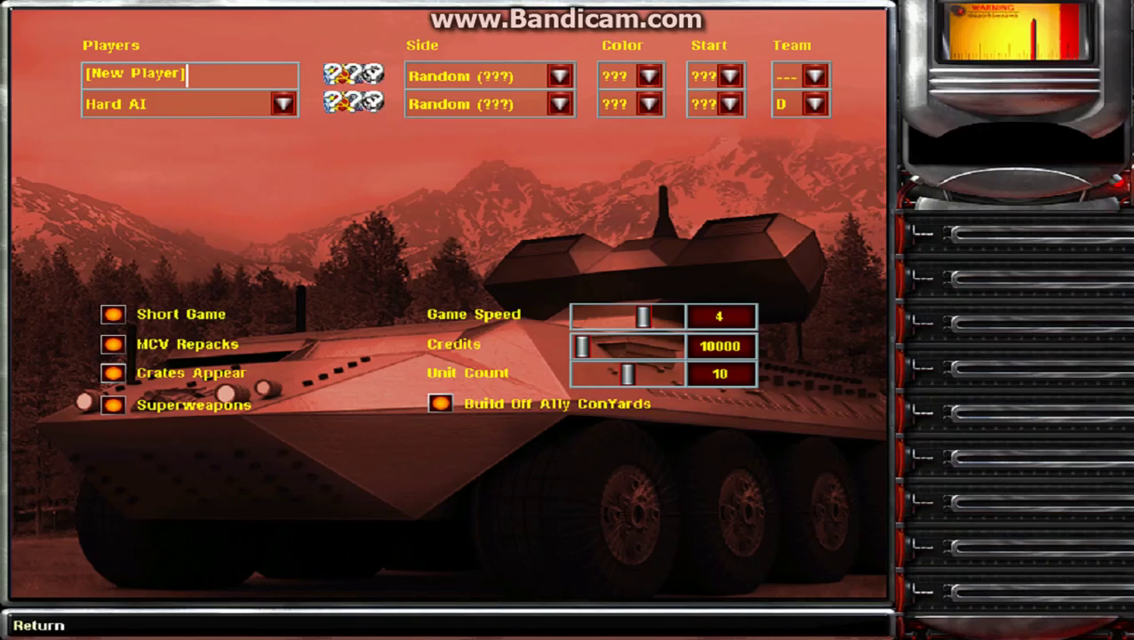
left_click(1021, 592)
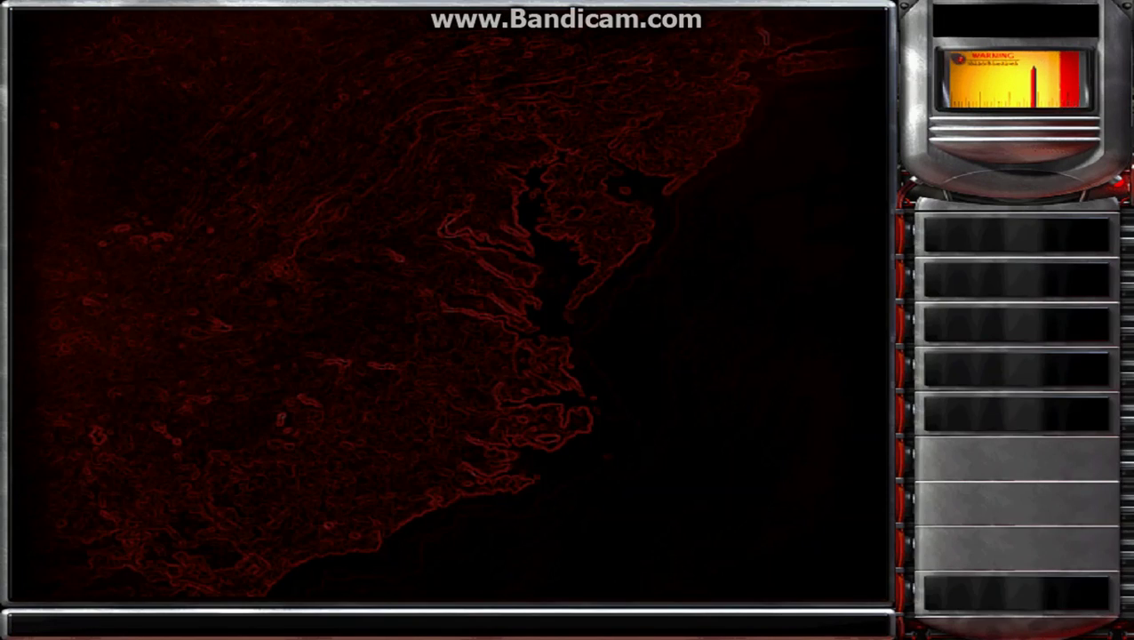
left_click(1022, 591)
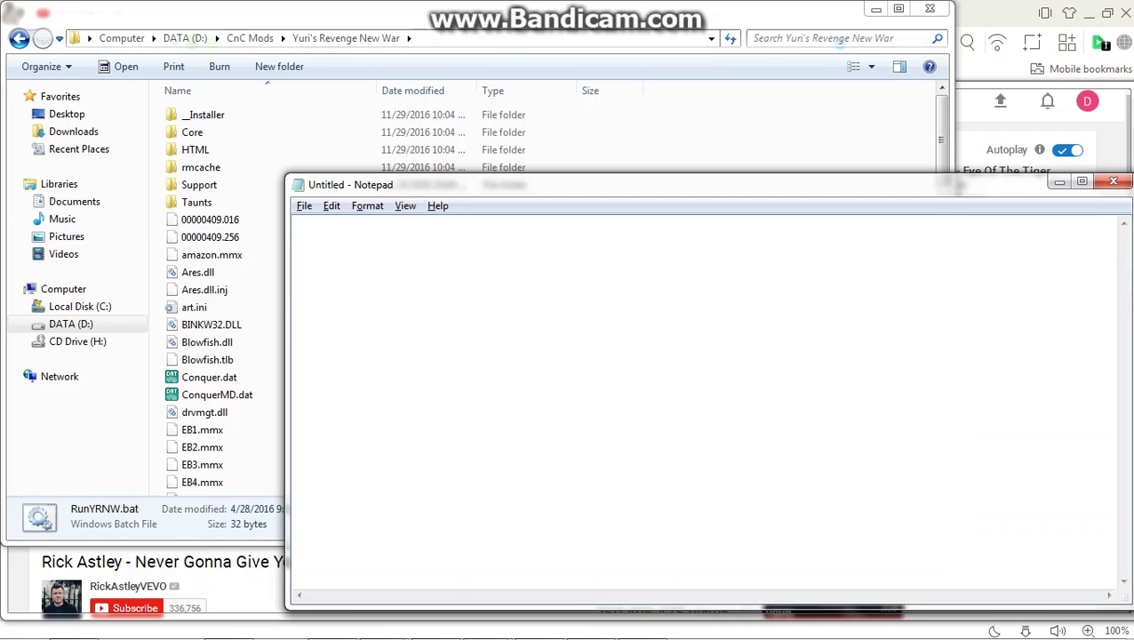
Write "NOW YOU CAN PLAY IT" in the empty Notepad note and clear it
type("NOW YOU CAN PLAY I")
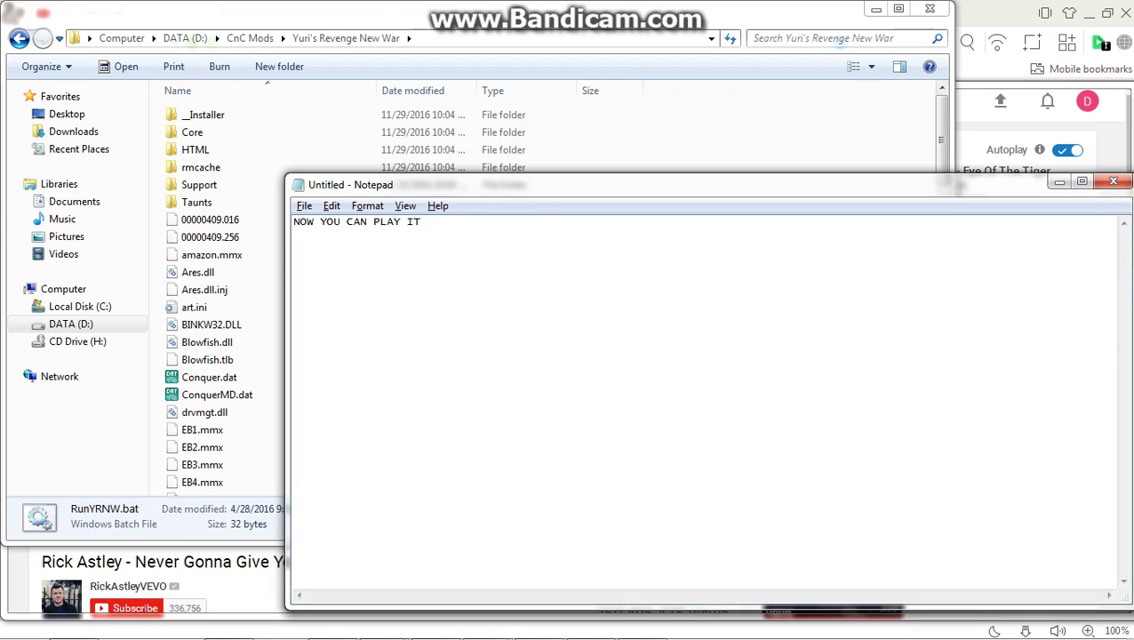
type("T")
key("ctrl+a")
key("BackSpace")
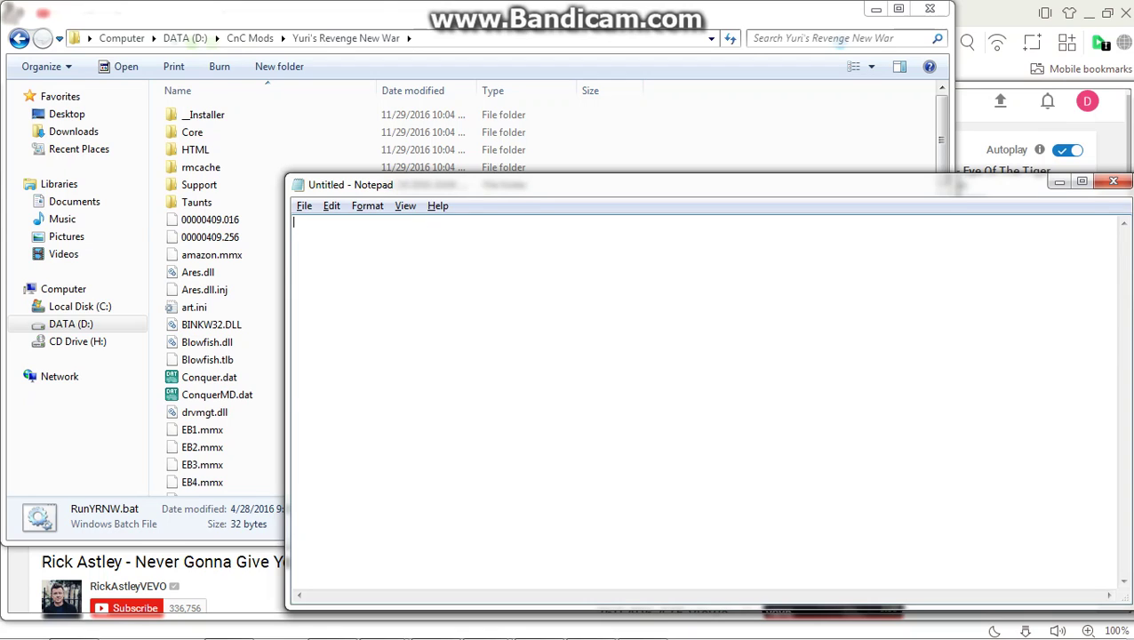
Write the closing message "THANKS FOR WATCHING, WE HOPE THIS WILL GONNA BE USEFUL FOR FUT" in the Notepad note
type("THANK")
type("S FOR WATCHI")
type("NG, TE")
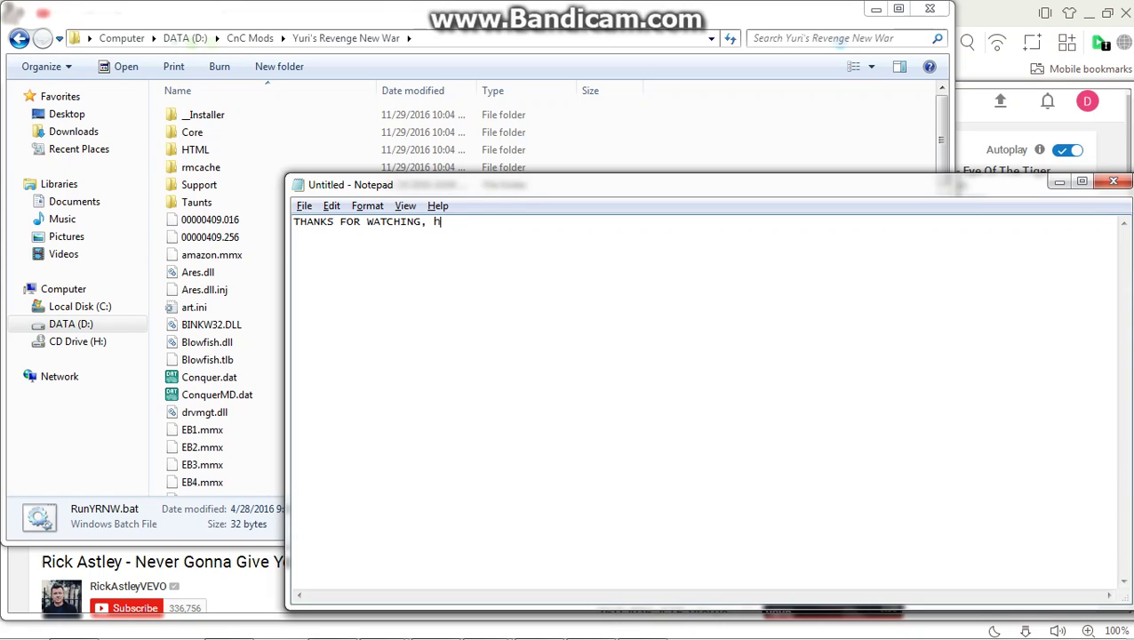
key("BackSpace")
key("BackSpace")
type("HOPE THIS")
key("BackSpace")
key("BackSpace")
key("BackSpace")
key("BackSpace")
key("BackSpace")
key("BackSpace")
key("BackSpace")
key("BackSpace")
key("BackSpace")
type("I HO")
key("BackSpace")
key("BackSpace")
key("BackSpace")
key("BackSpace")
type("WE HOPE THIS IS")
key("BackSpace")
key("BackSpace")
type("WILL GONNA BE USEF")
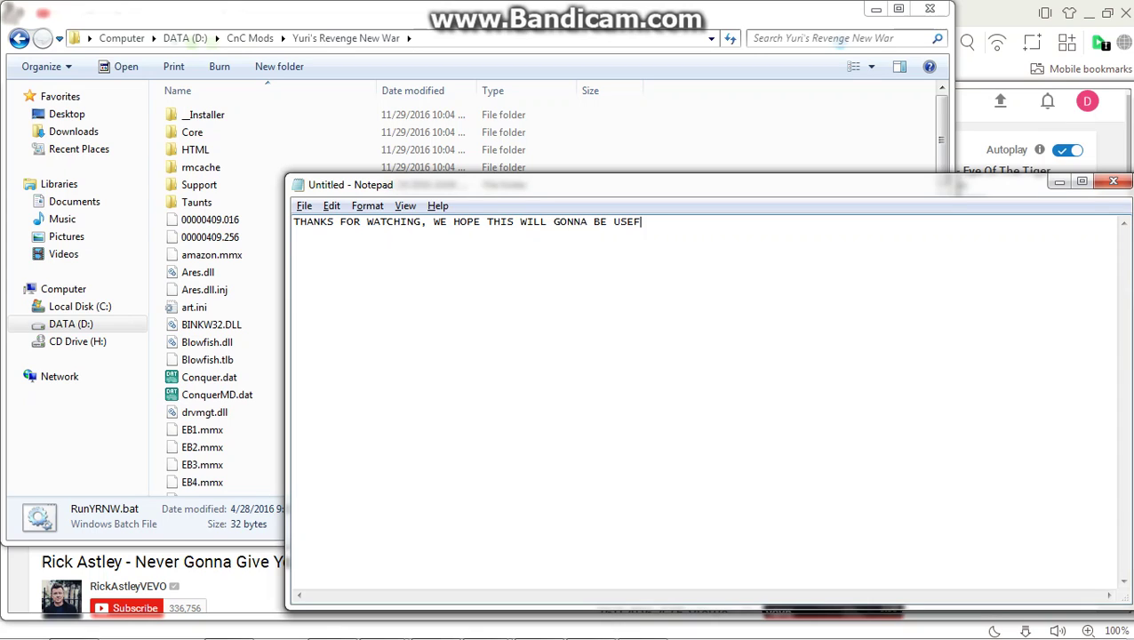
type("UL FOR FUR")
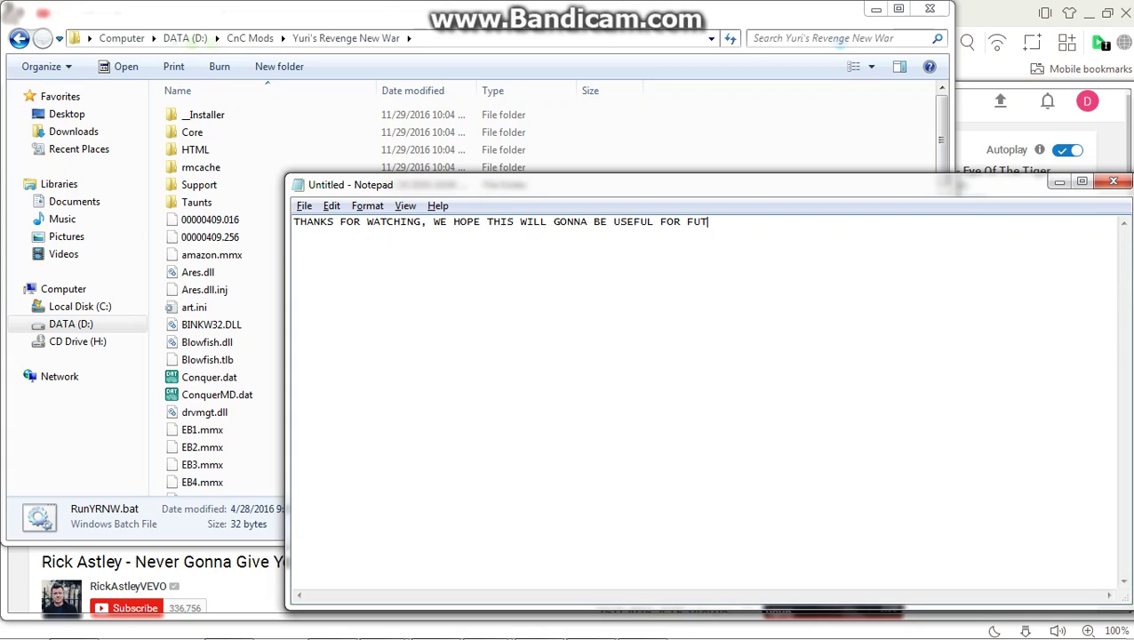